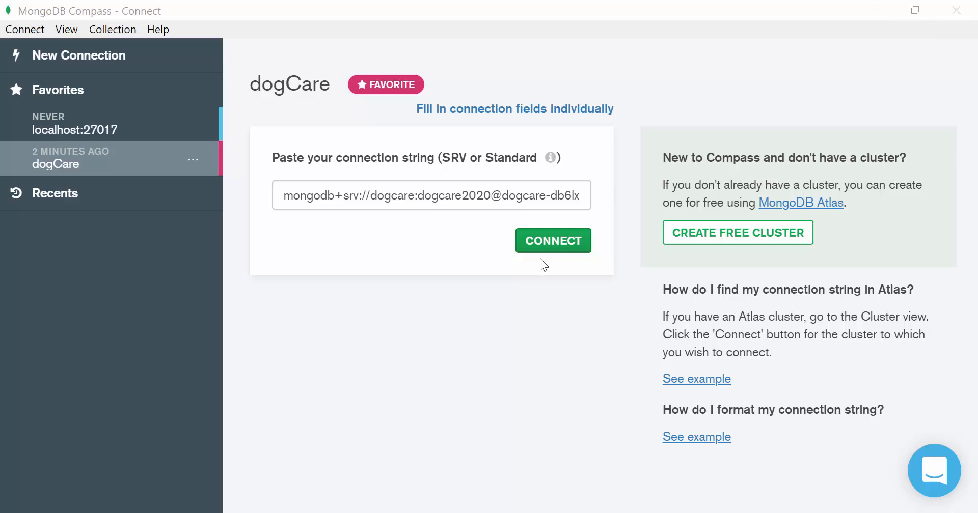
- Connect to the saved dogCare cluster and open the dogs collection in the dogCare database
left_click(556, 245)
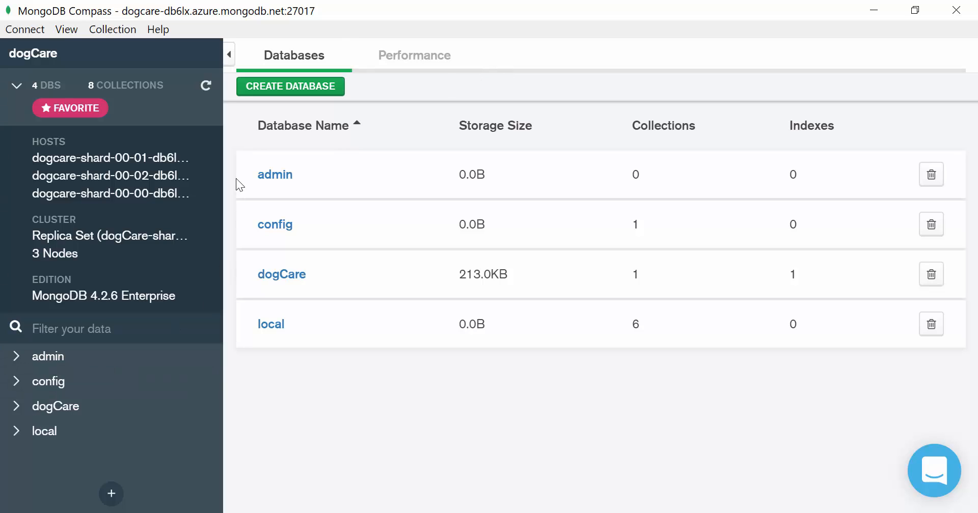
left_click(41, 417)
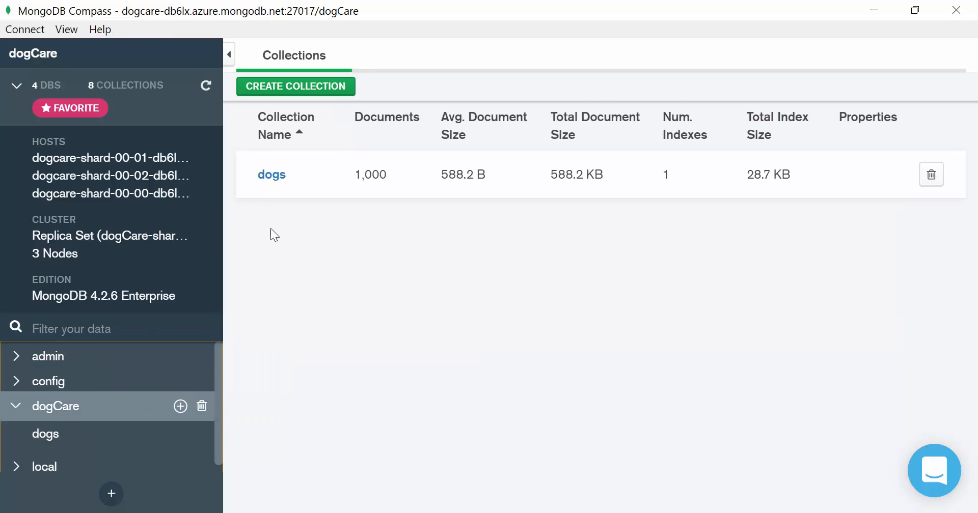
left_click(272, 175)
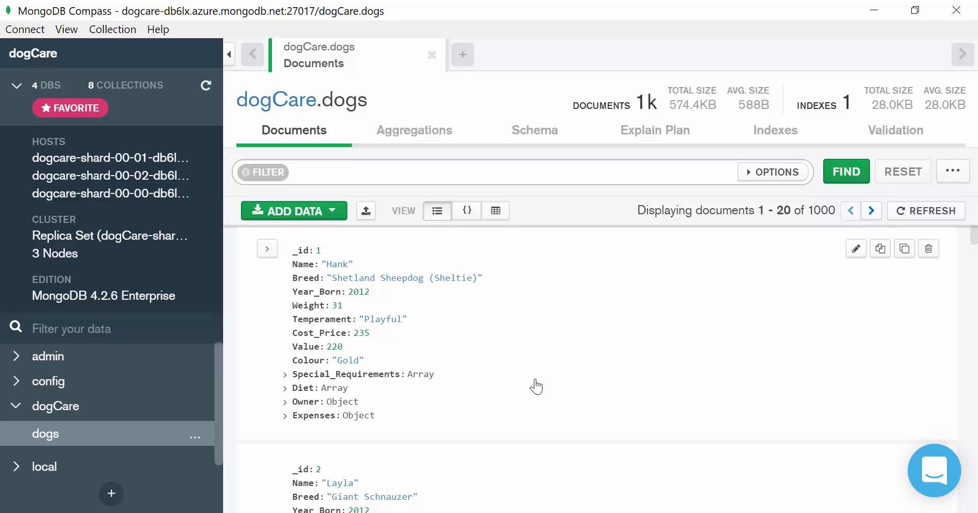
- Expand the query options and filter the dogs for {Year_Born: 2012}, then run the query
left_click(774, 174)
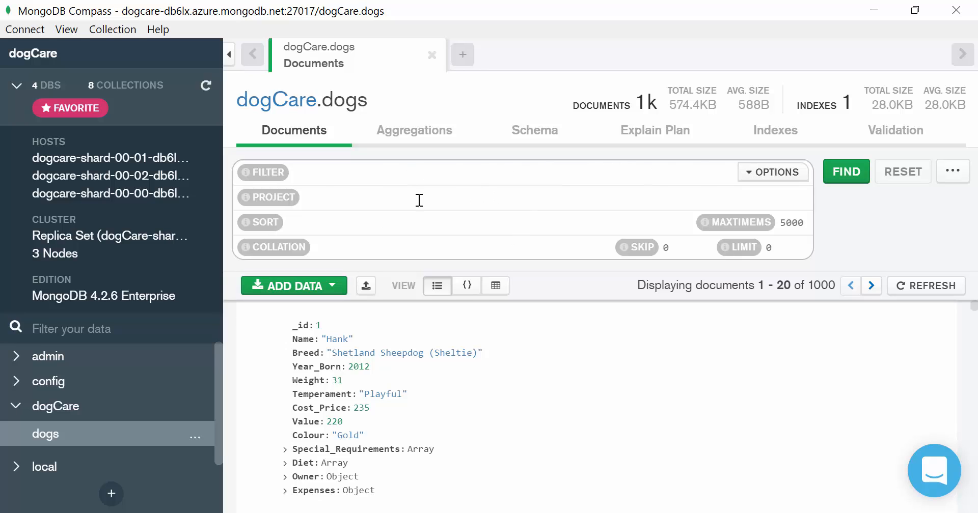
left_click(349, 177)
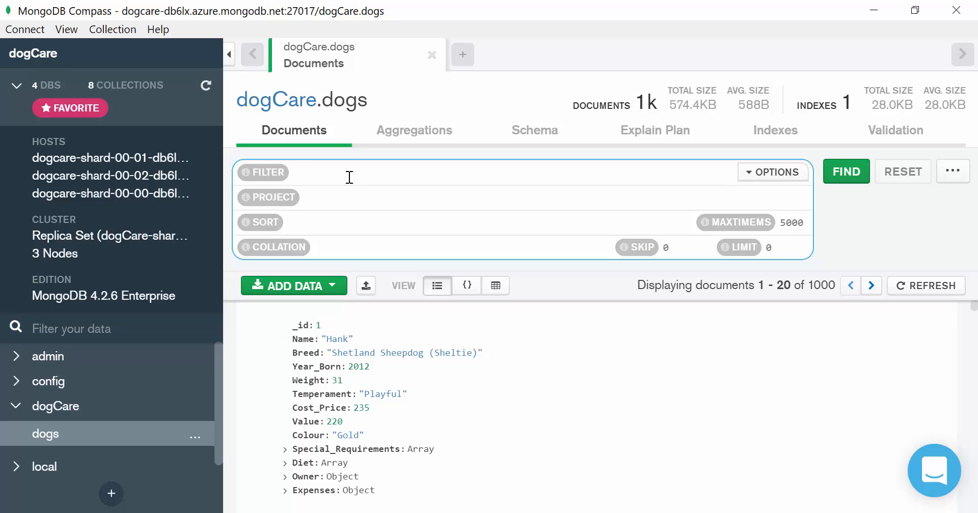
type("{}")
type("Y")
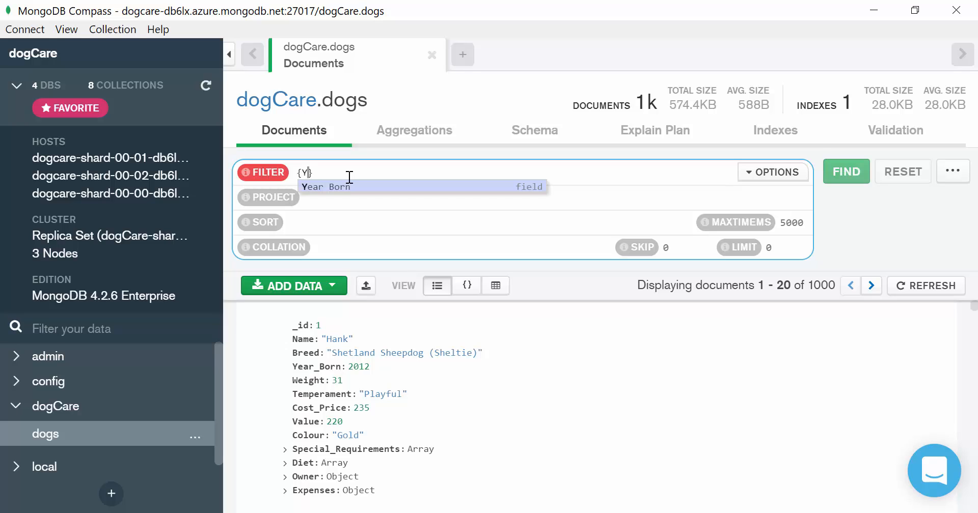
key("Return")
type(": ")
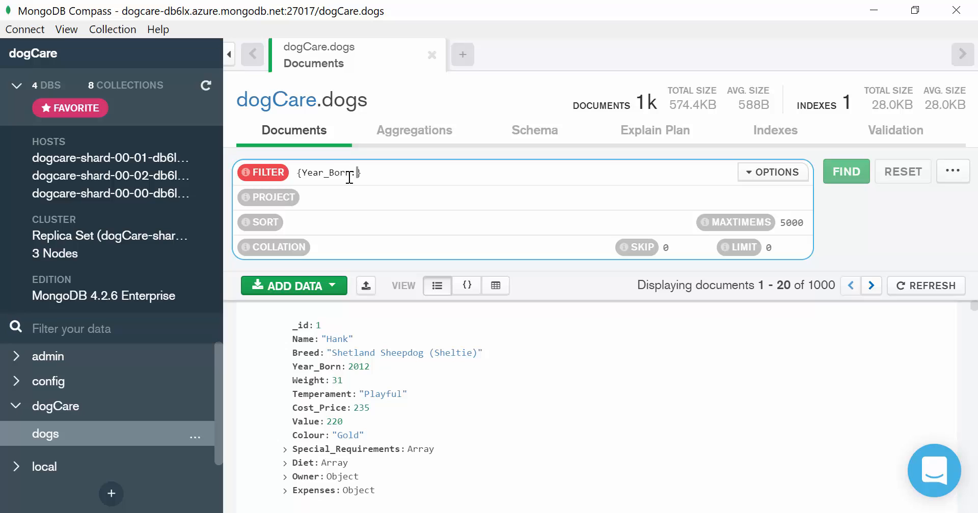
type("2012")
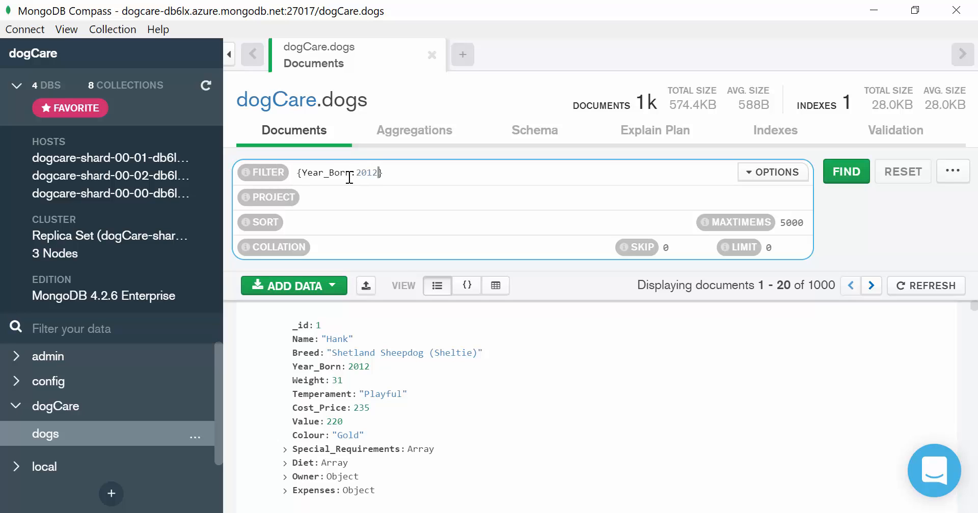
left_click(843, 172)
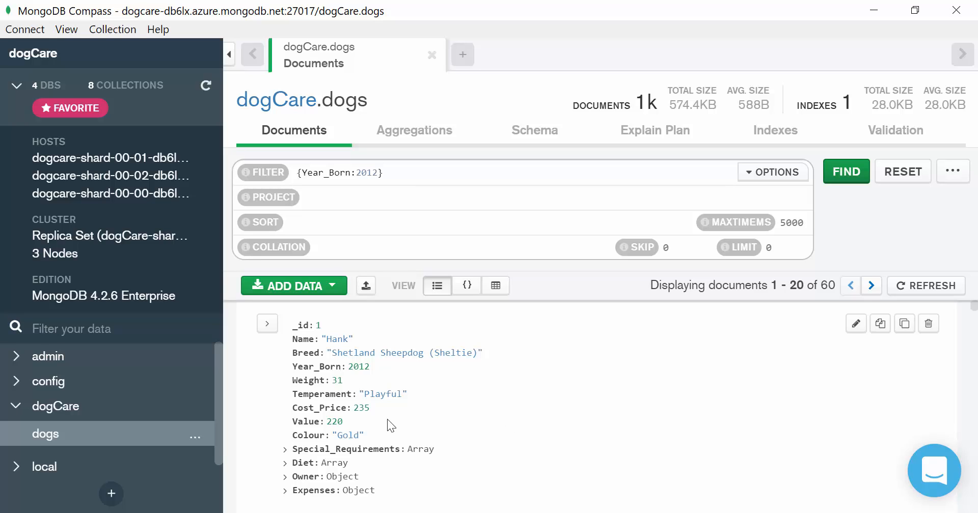
- Set the projection to {Name:1,Breed:1} to show only name and breed, then run the query
left_click(338, 199)
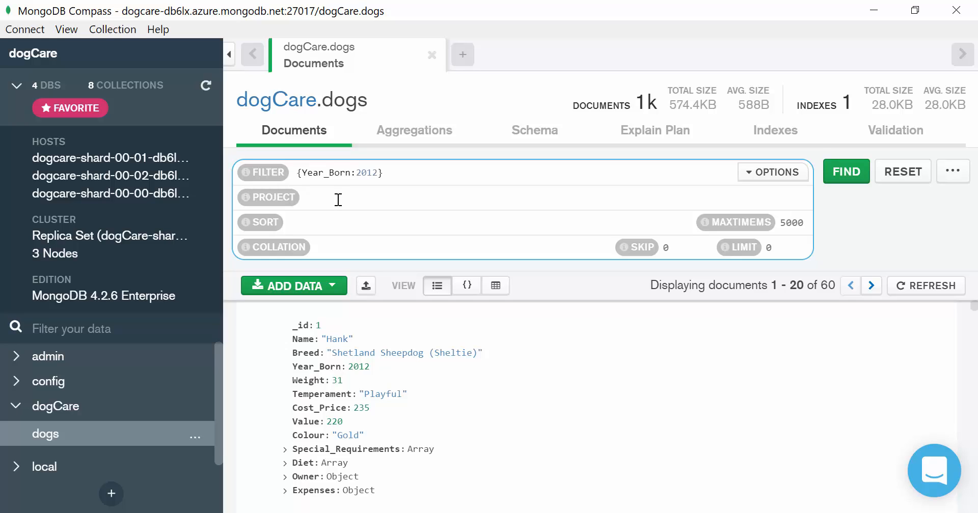
type("{}")
key("Left")
type("Name")
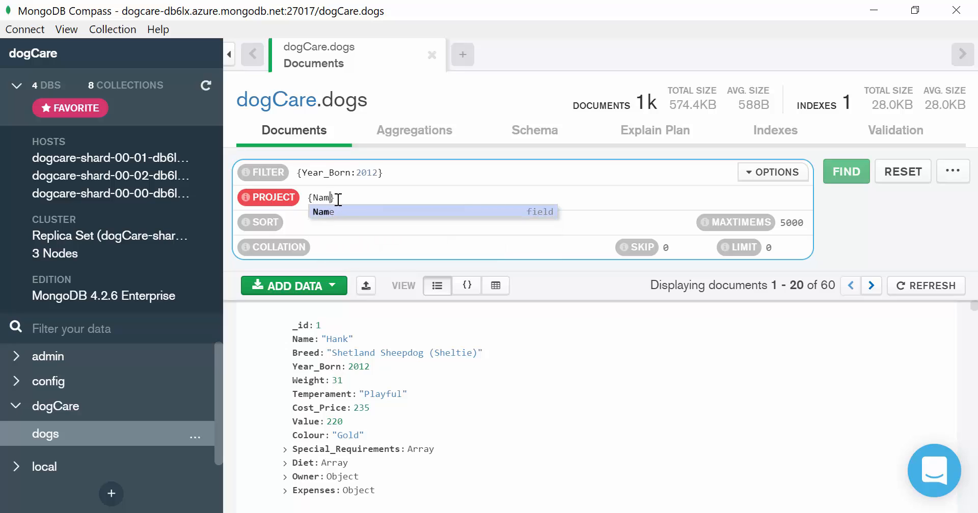
type(":")
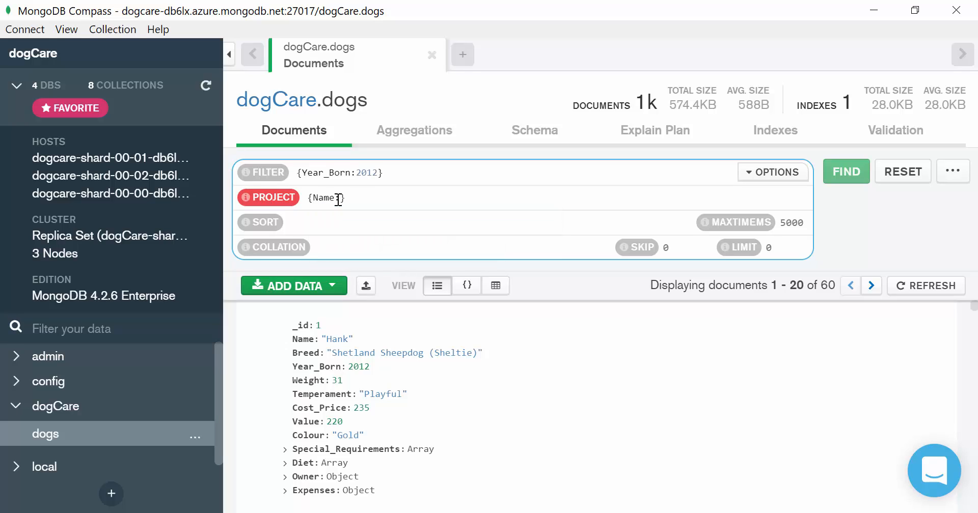
type("1")
type(",B")
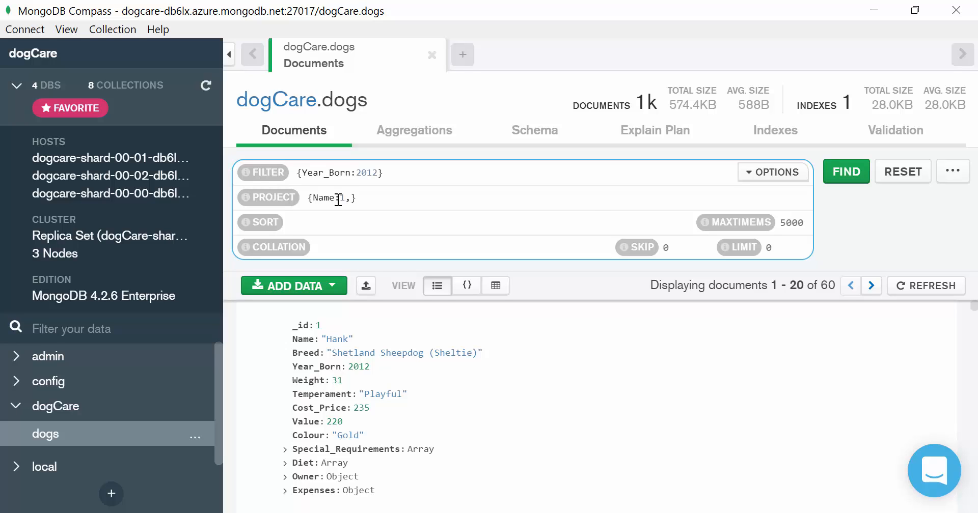
type("reed")
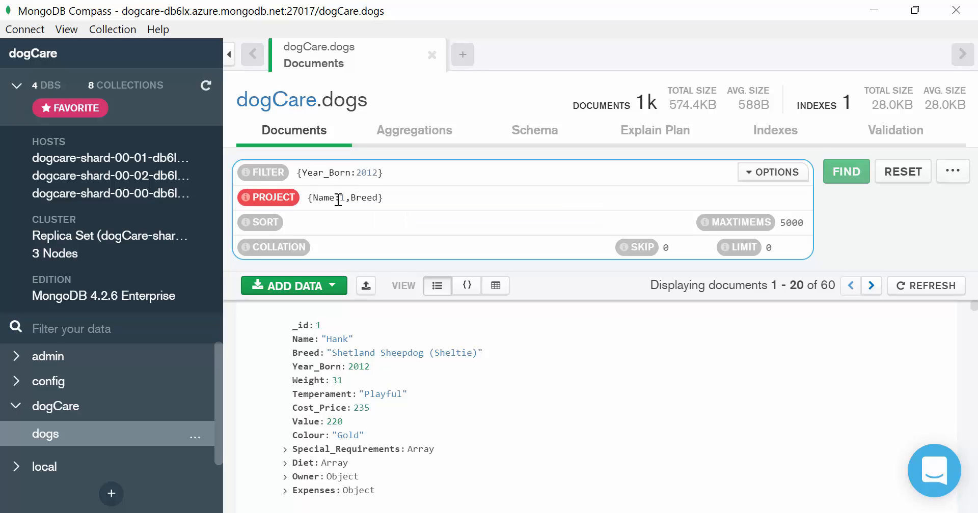
type(":1")
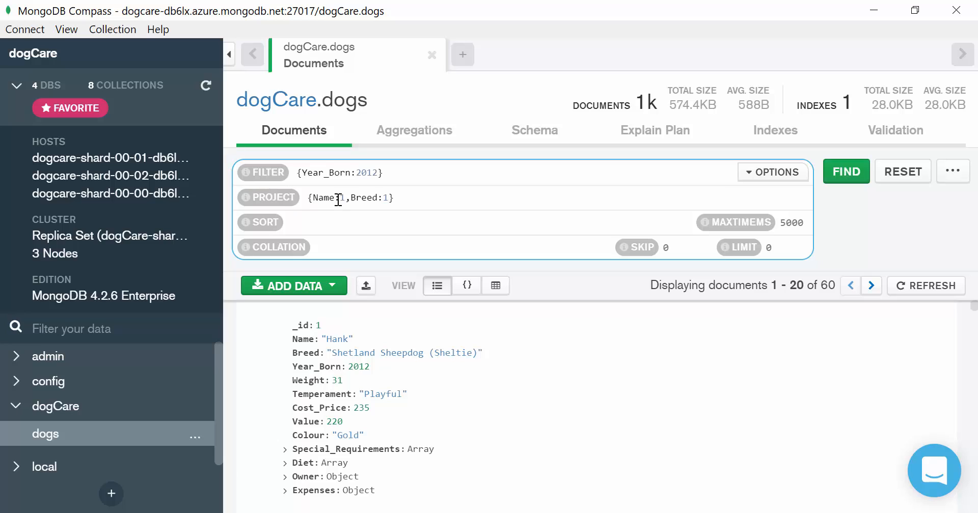
left_click(839, 178)
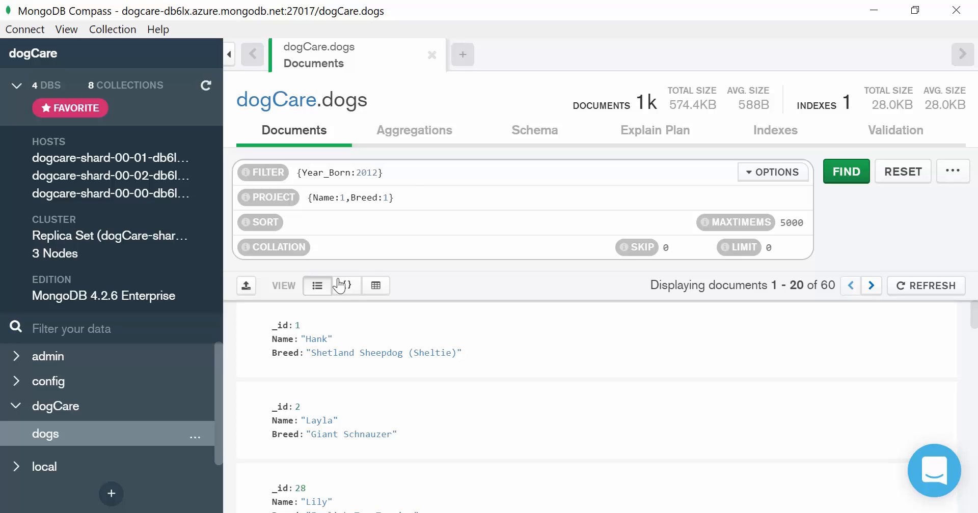
- Extend the projection with _id:0 to hide the id field and rerun the query
left_click(414, 201)
key("BackSpace")
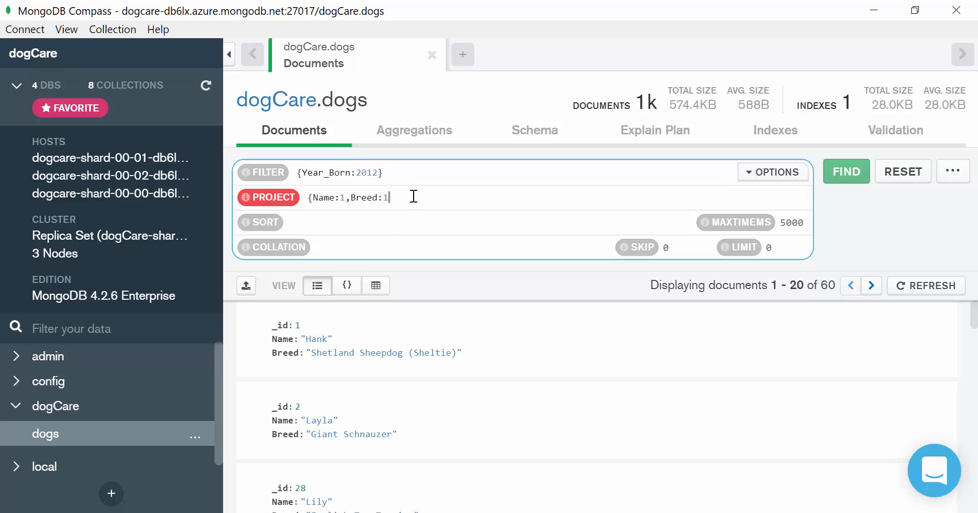
type(",_")
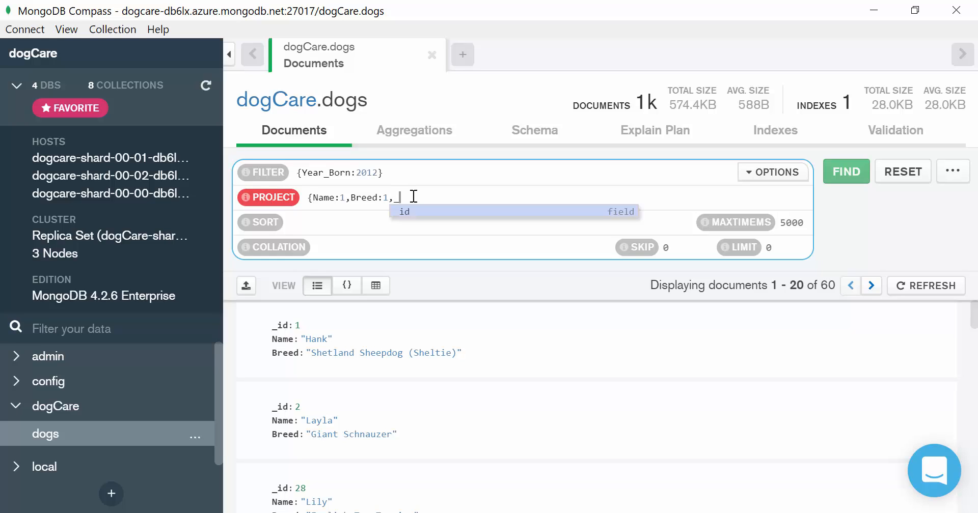
type("id:0}")
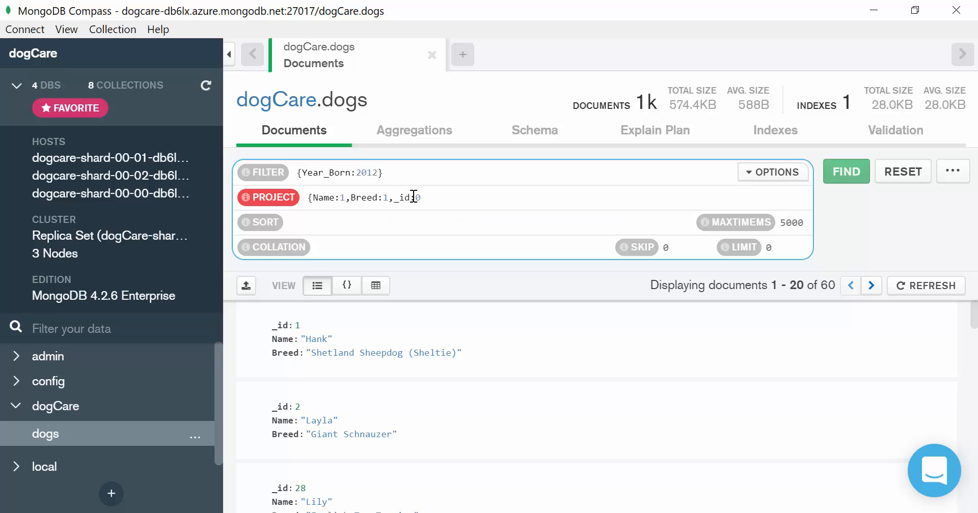
left_click(861, 172)
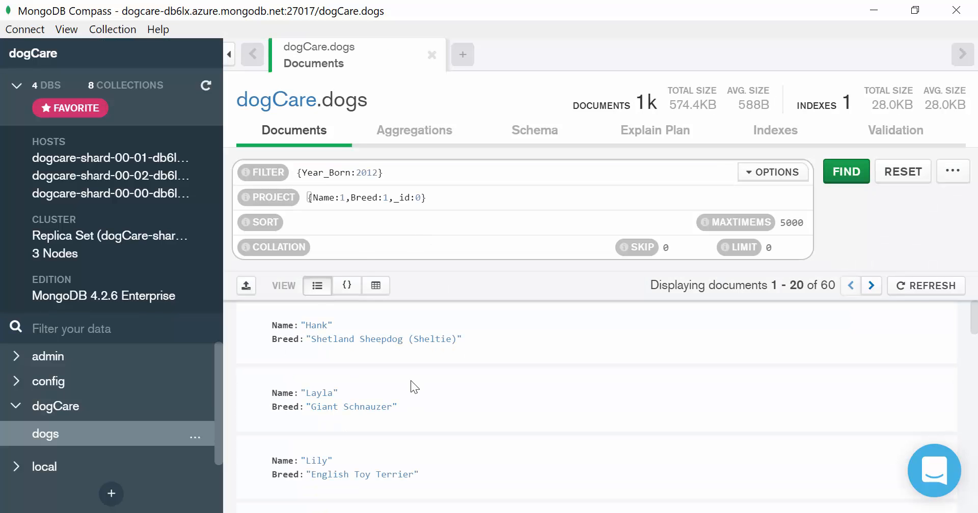
- Sort the results by name ascending with {Name:1} and run the query
left_click(313, 224)
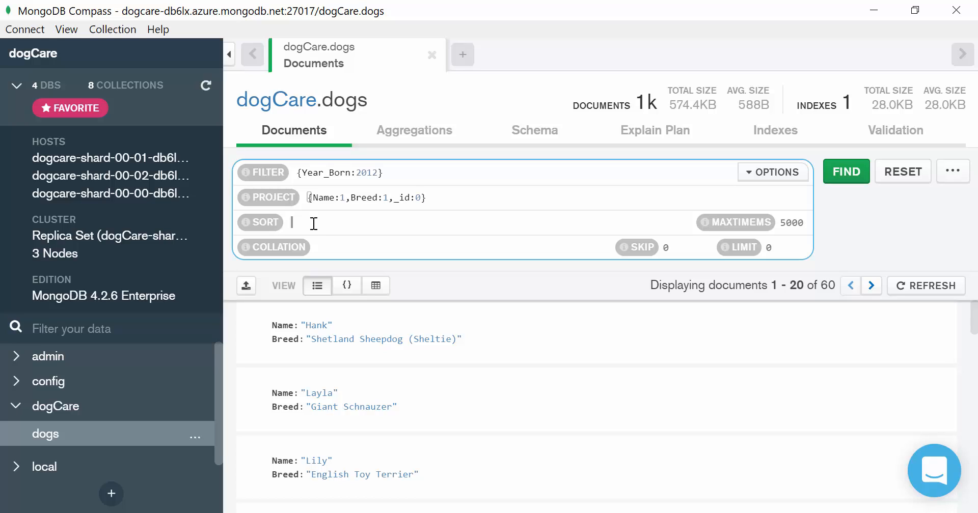
type("{")
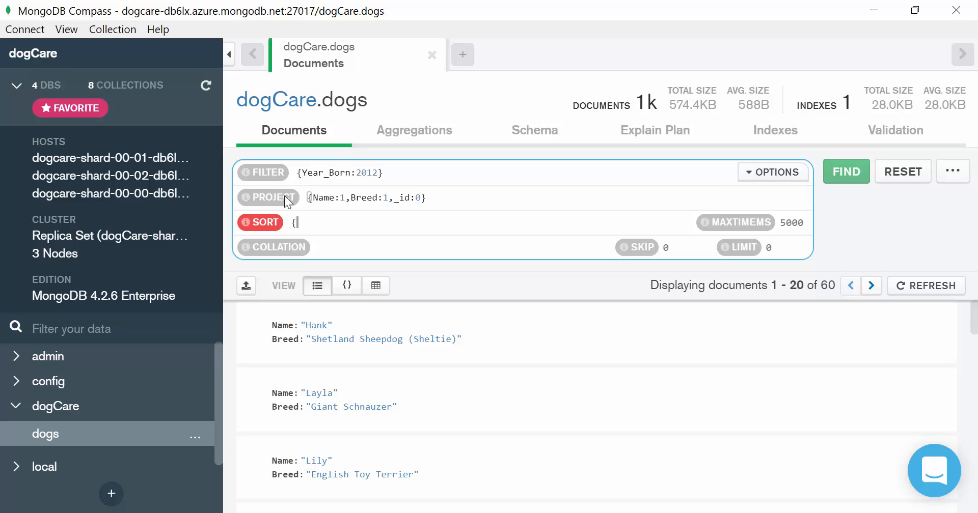
type("Name:1}")
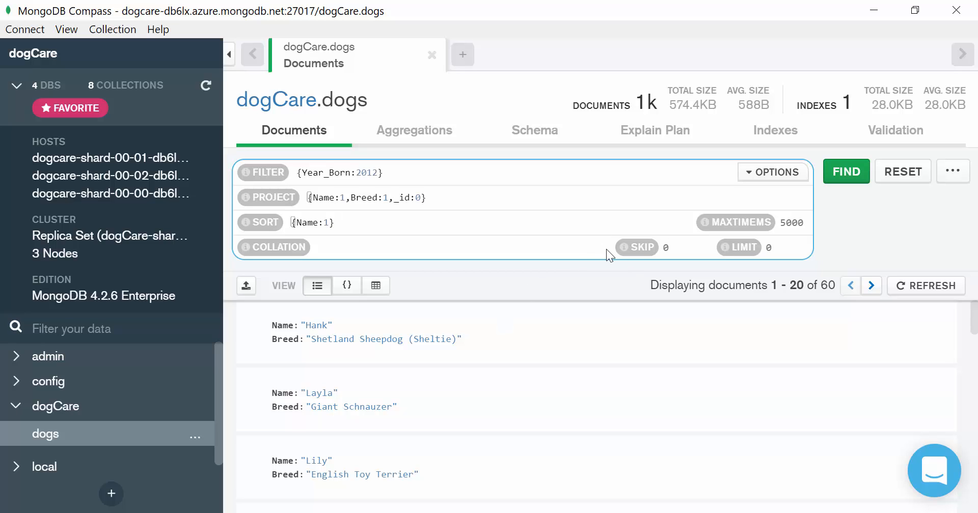
left_click(848, 174)
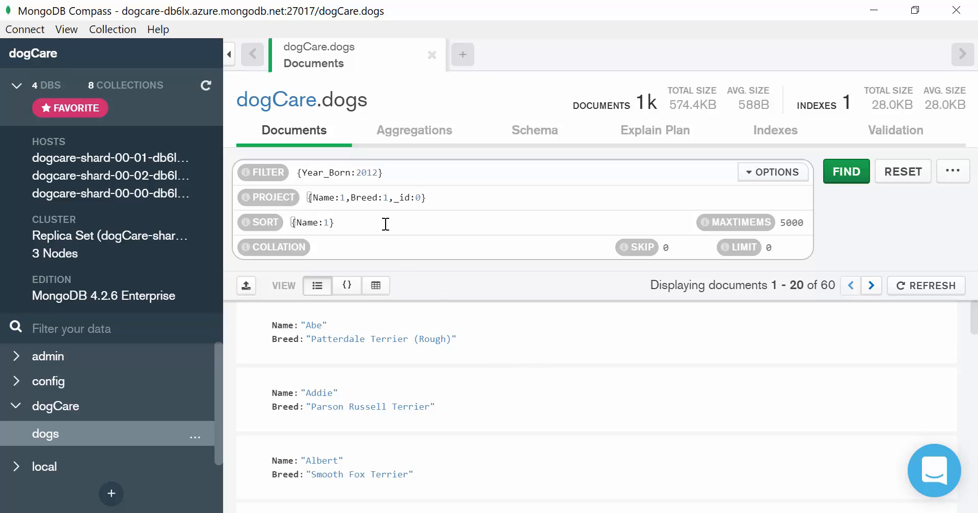
- Change the sort to {Name:-1} for descending names and rerun the query
left_click(327, 224)
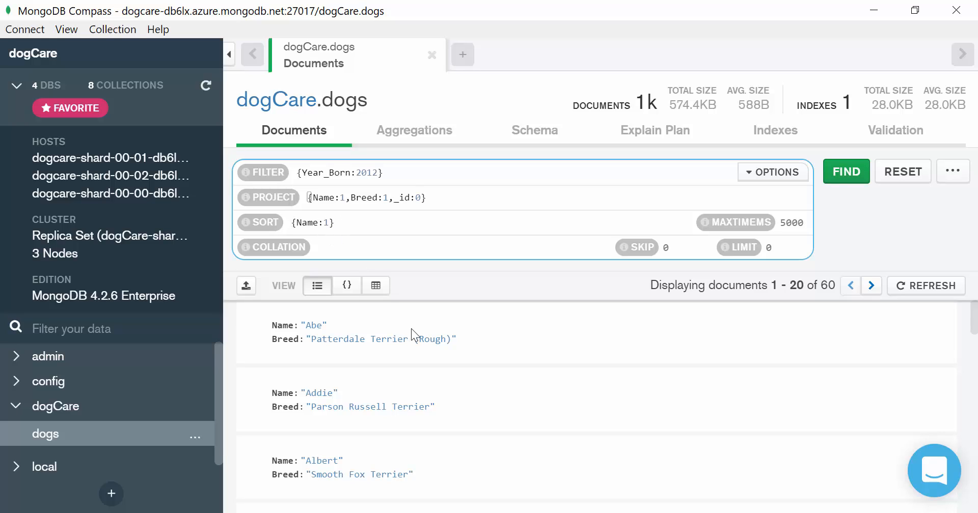
type("-")
left_click(846, 173)
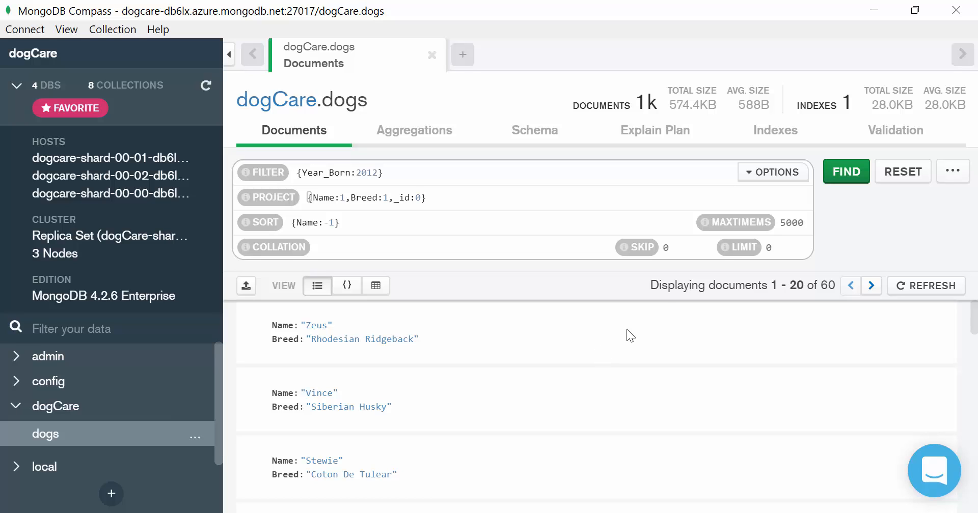
- Limit the query to 5 documents, run it, and scroll through the results
left_click(788, 250)
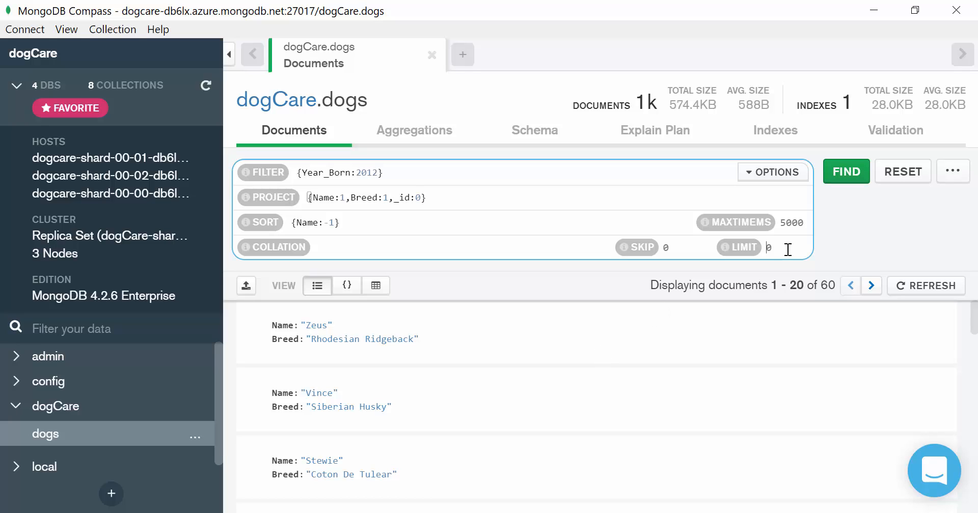
type("5")
left_click(847, 178)
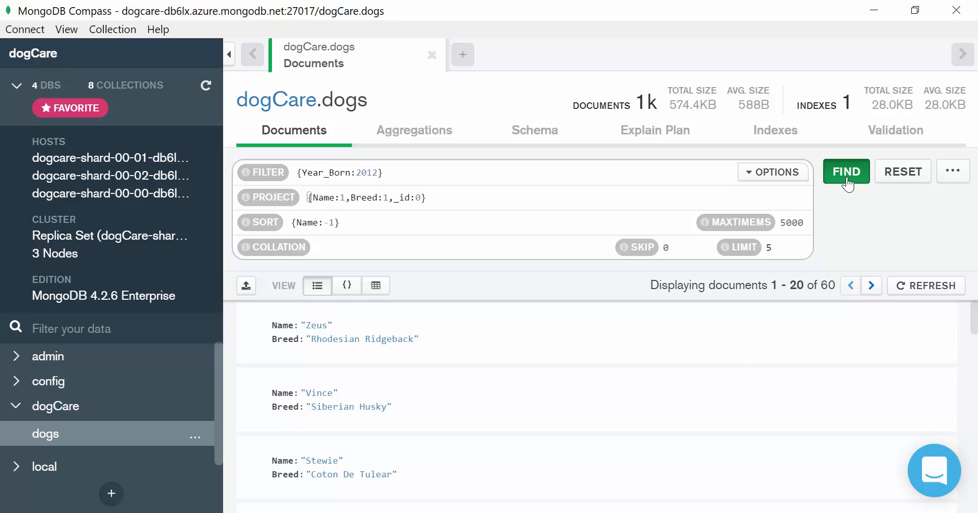
scroll(496, 377, "down", 3)
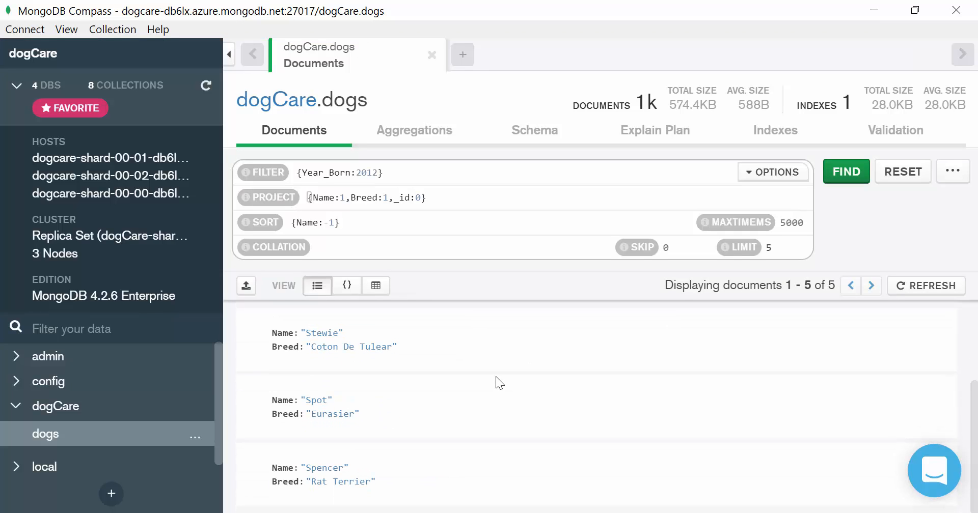
scroll(496, 377, "up", 3)
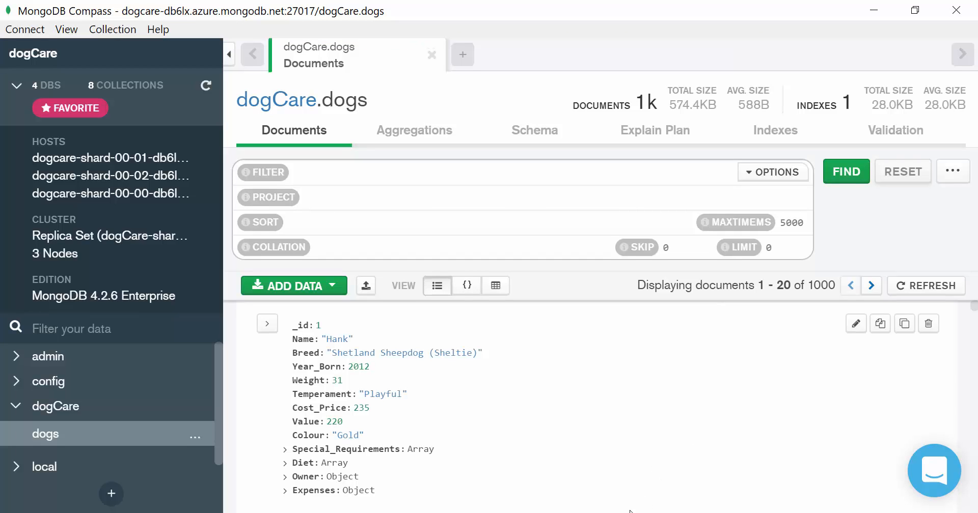
- Switch to the Word report, copy the Value range filter {"Value": {$gt:50,$lt:100}}, paste it as the filter and run it
left_click(645, 512)
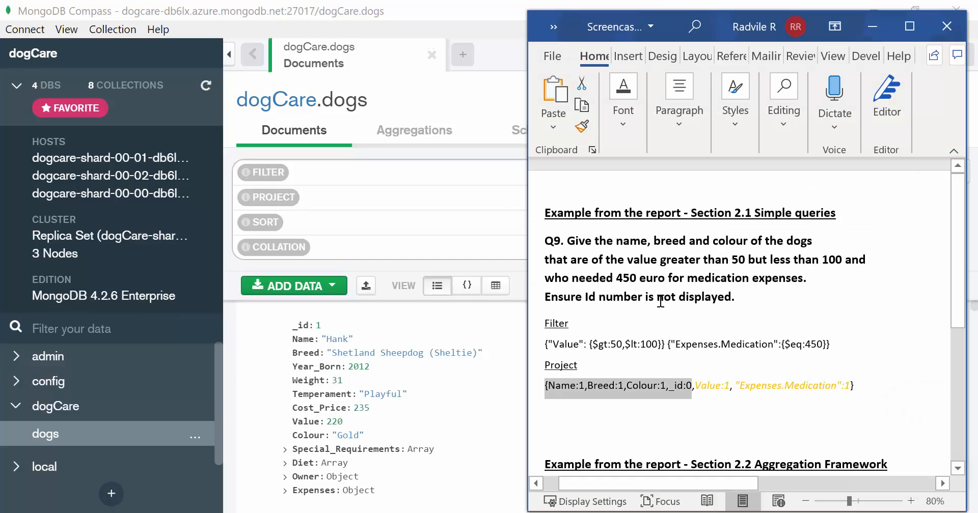
left_click(672, 327)
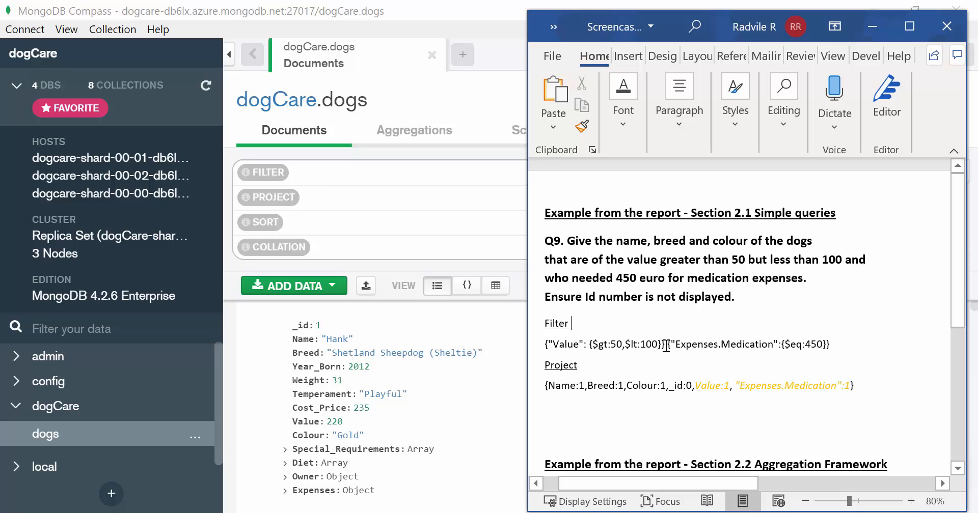
left_click_drag(666, 347, 536, 341)
key("ctrl+c")
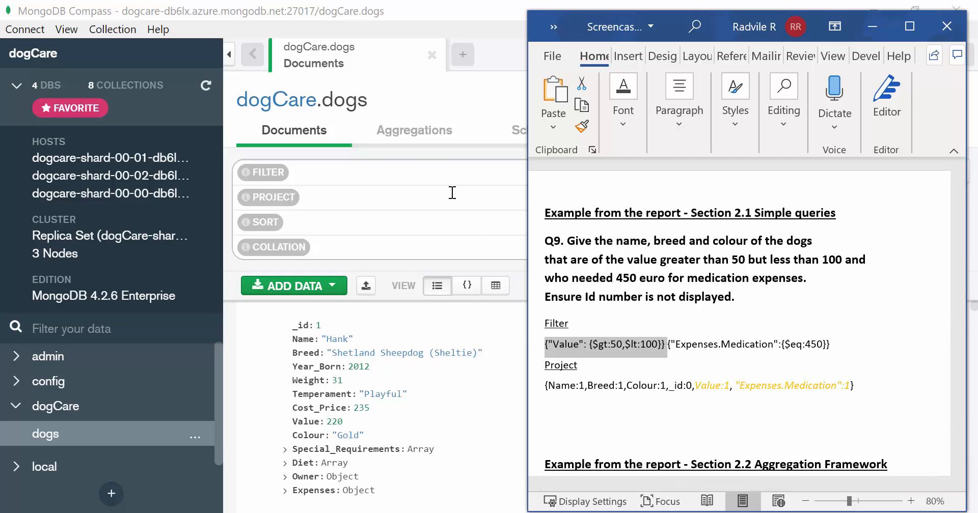
left_click(388, 172)
key("ctrl+v")
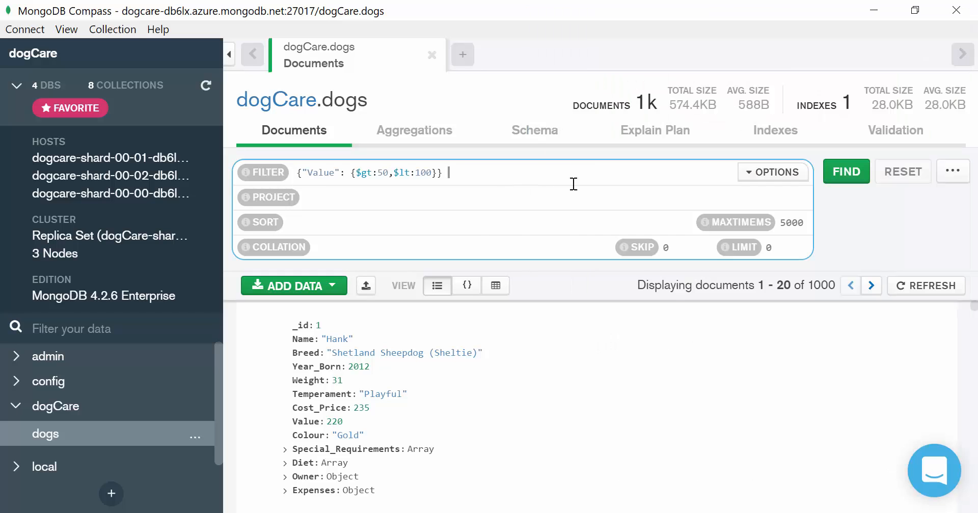
left_click(847, 173)
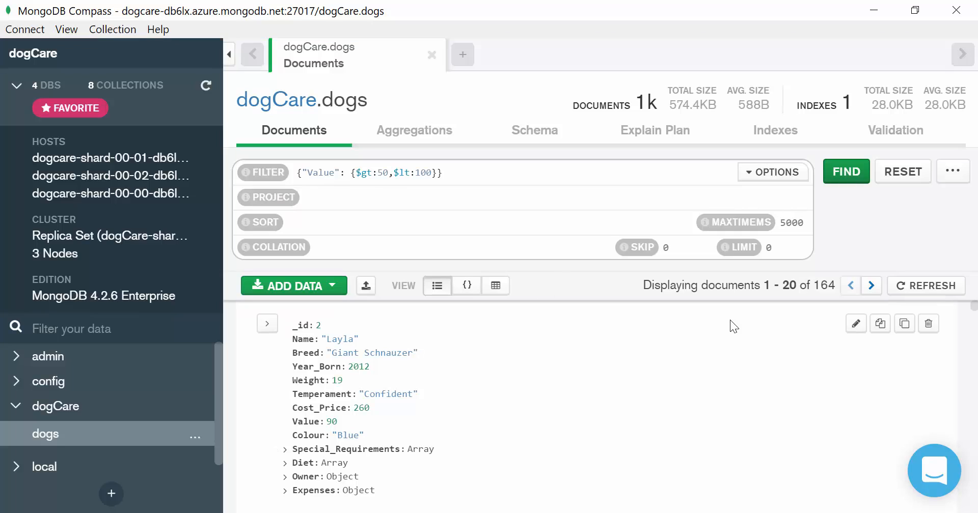
- Replace the filter's final closing brace with a comma and copy {"Expenses.Medication":{$eq:450}} from the Word report
left_click_drag(836, 283, 814, 280)
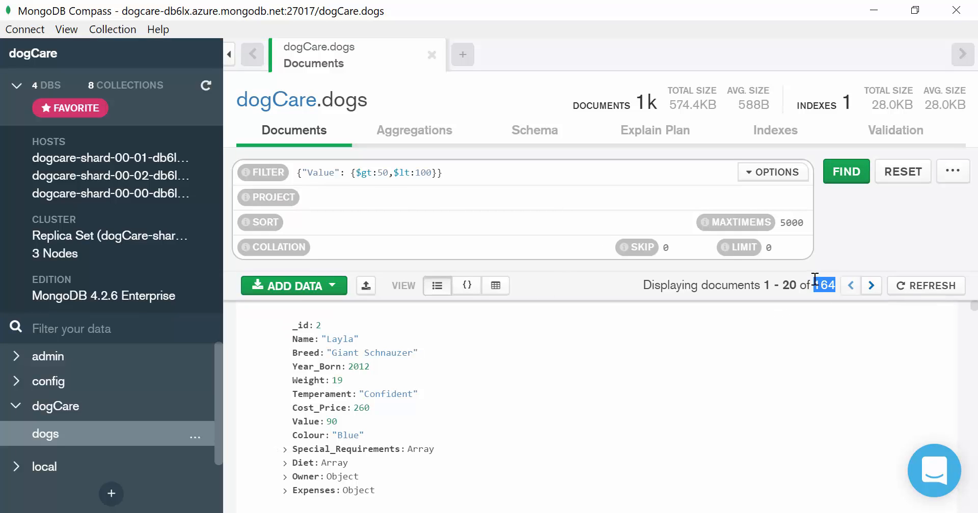
left_click(473, 178)
key("BackSpace")
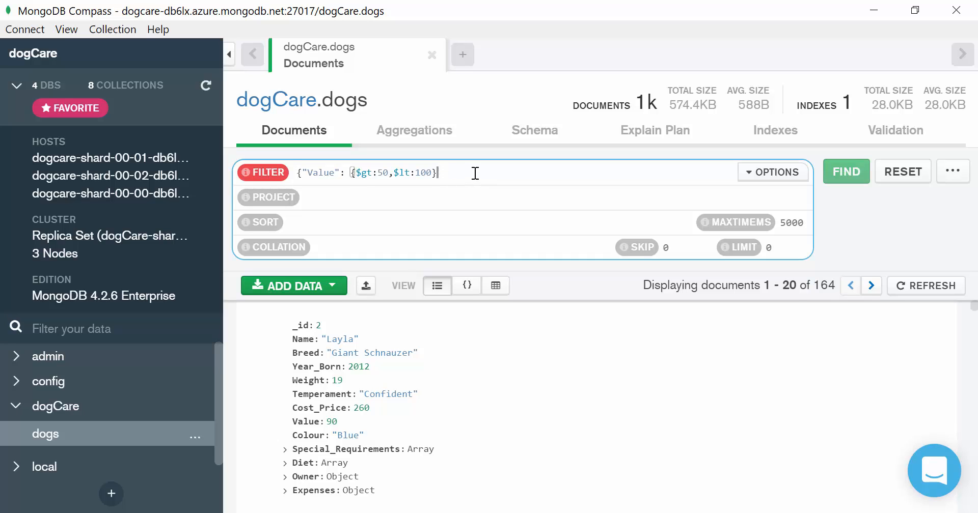
type(",")
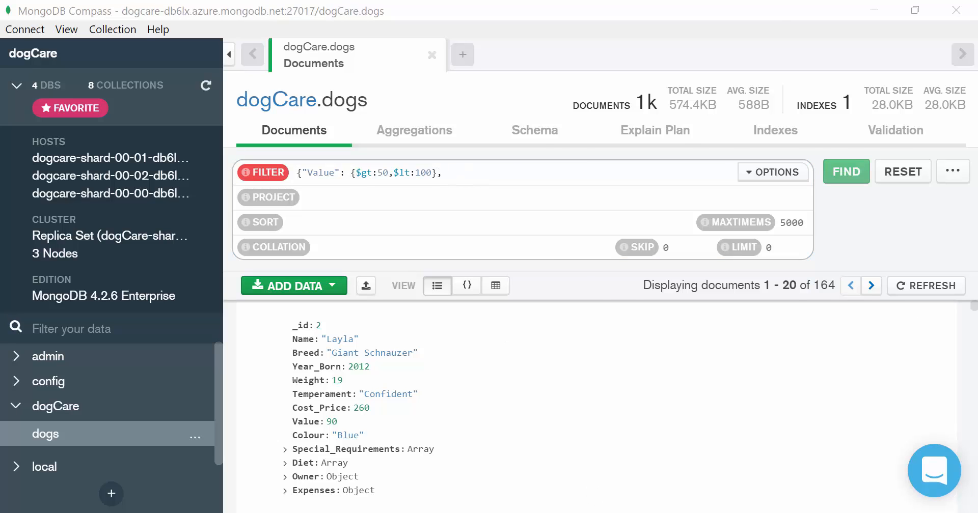
left_click(633, 512)
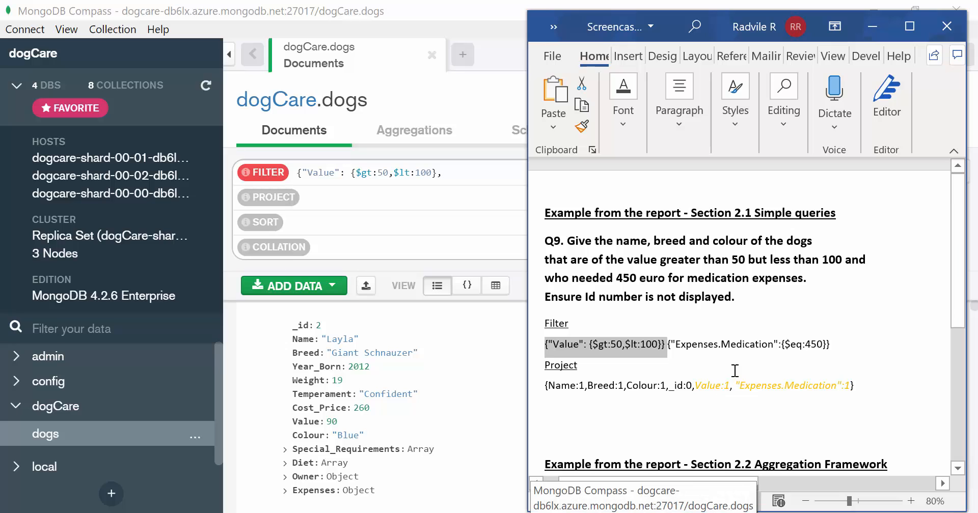
left_click(846, 348)
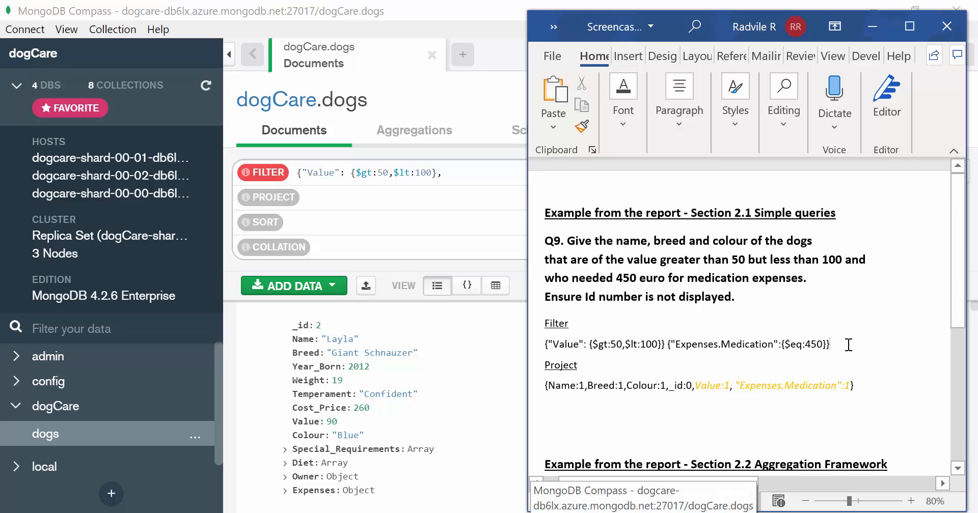
left_click_drag(846, 348, 667, 345)
key("ctrl+c")
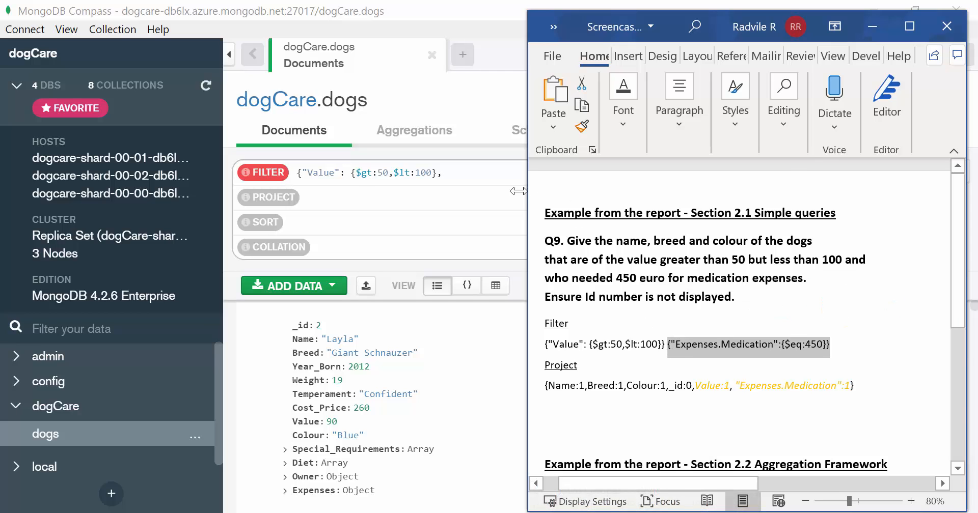
- Paste the medication condition into the filter, remove the extra opening brace, and run the query
left_click(474, 173)
key("ctrl+v")
left_click(447, 173)
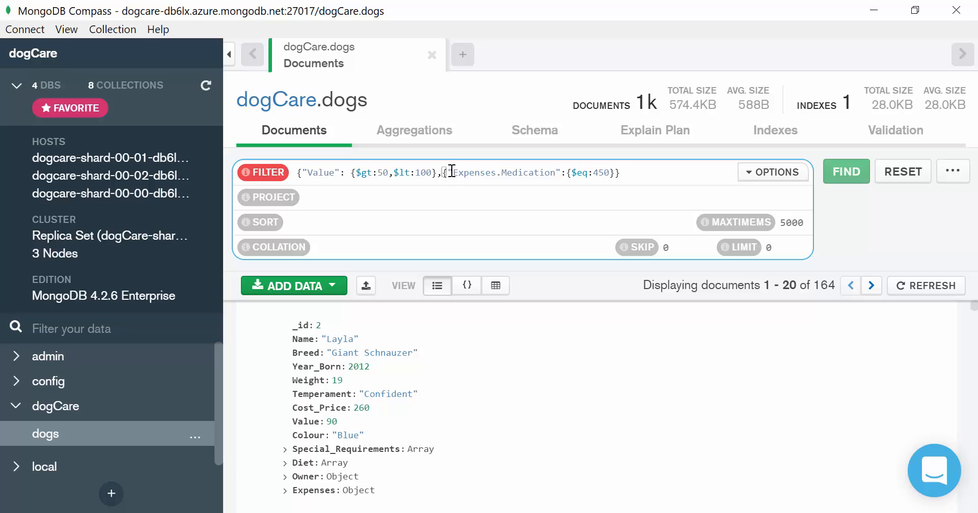
key("BackSpace")
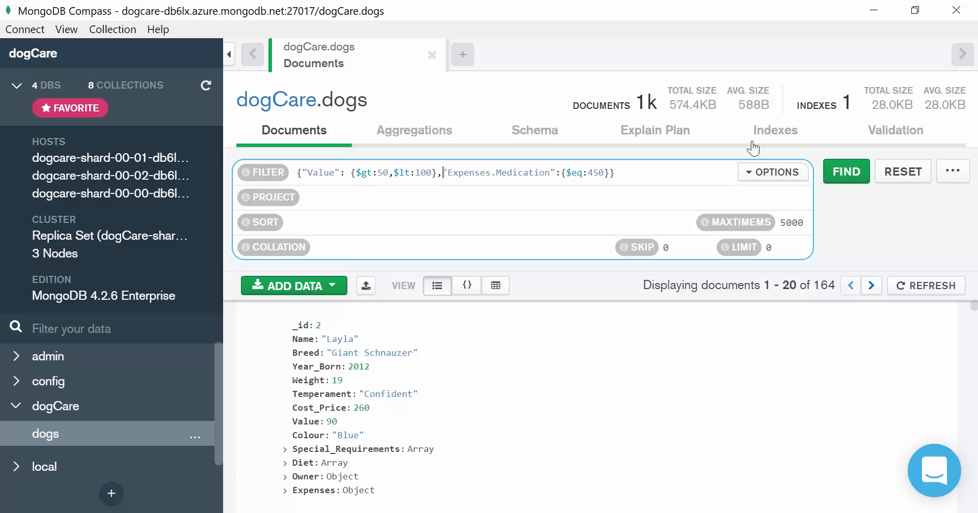
left_click(845, 172)
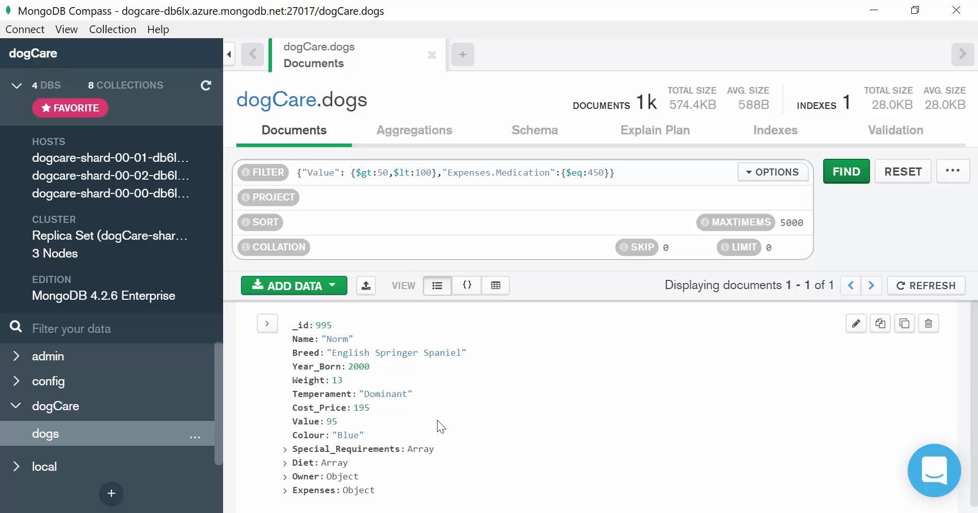
- Select the projection {Name:1,Breed:1,Colour:1,_id:0} in the Word report
left_click(530, 512)
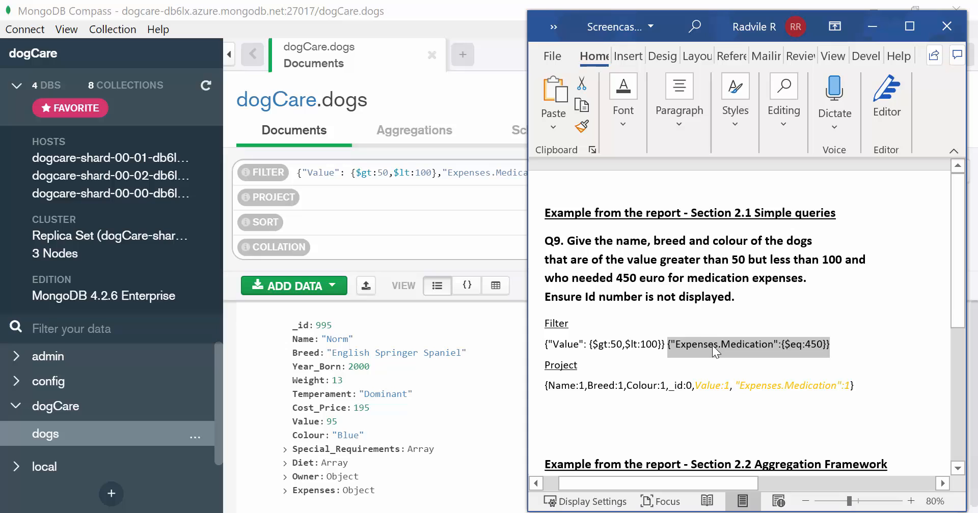
left_click(645, 410)
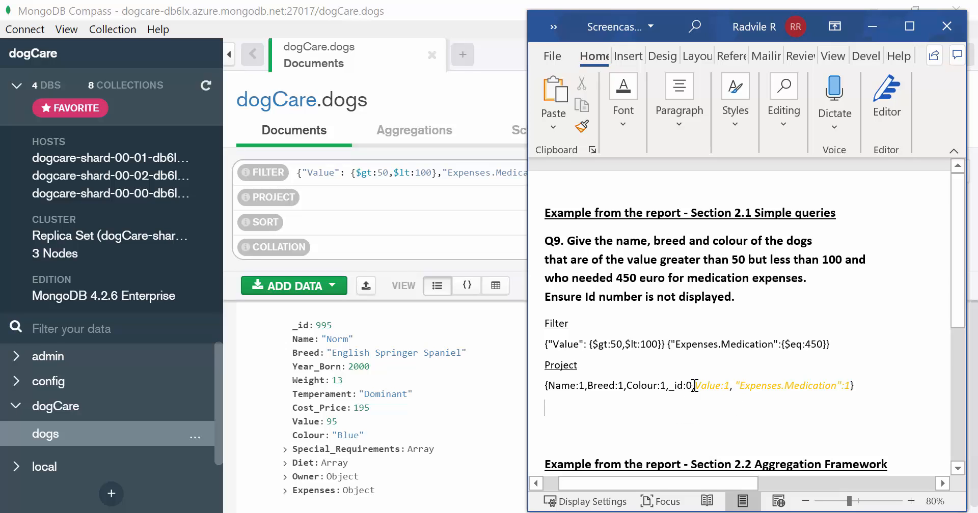
left_click_drag(694, 386, 560, 388)
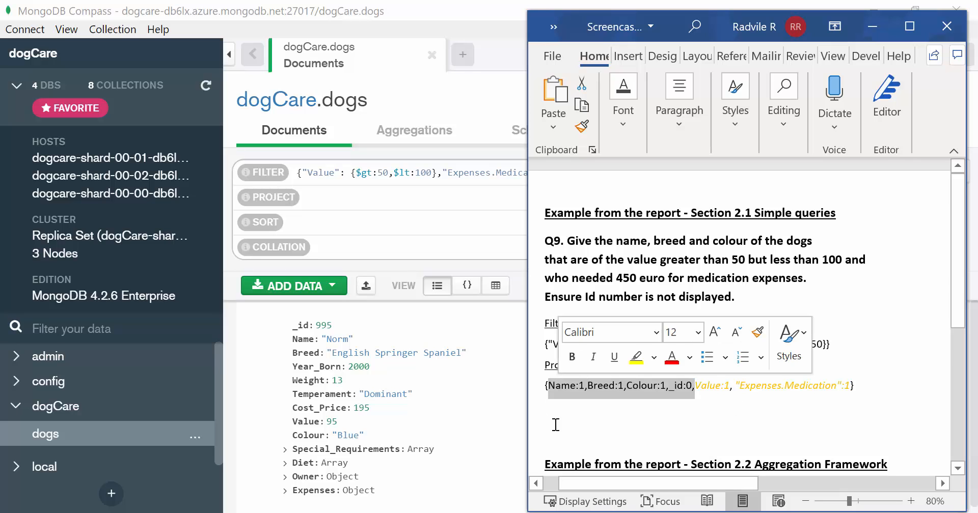
- Set the projection to {Name:1,Breed:1,Colour:1,_id:0} and run the query
left_click(364, 194)
type("{")
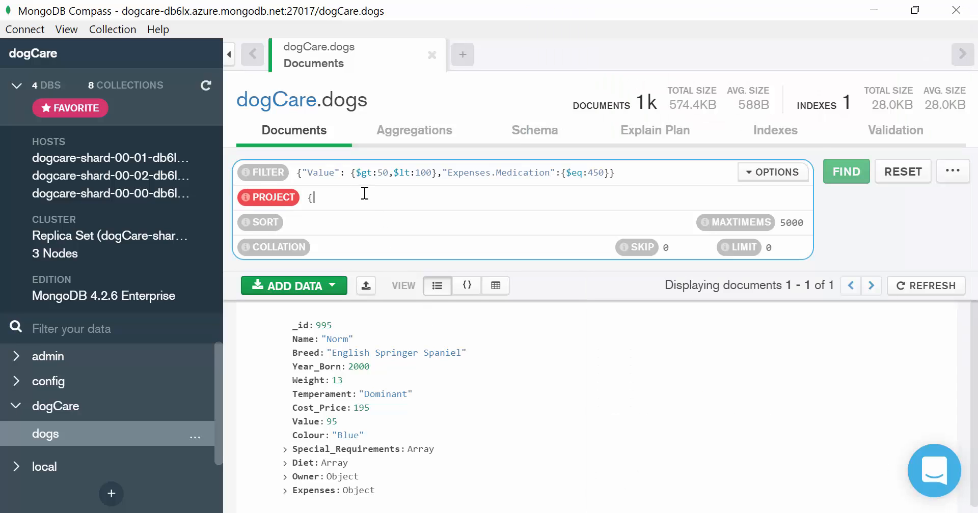
type("}")
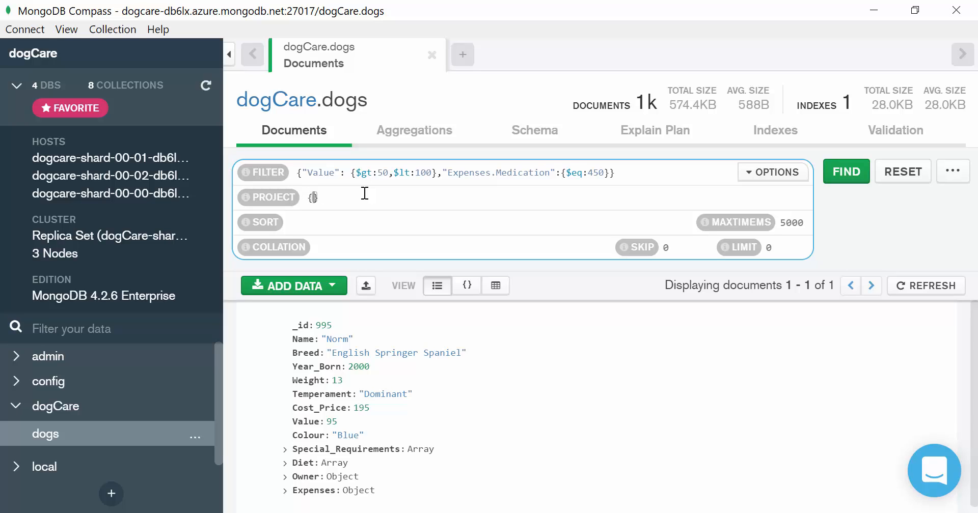
key("ctrl+v")
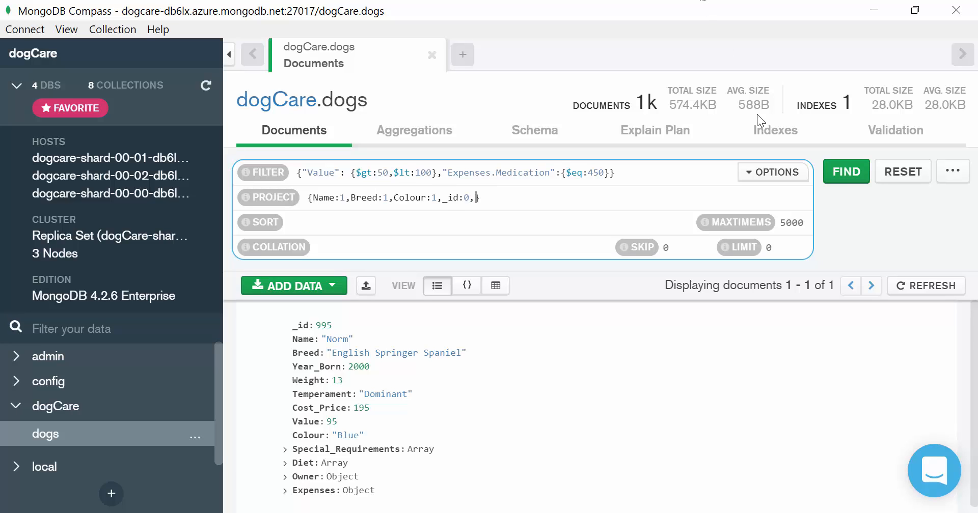
left_click(849, 172)
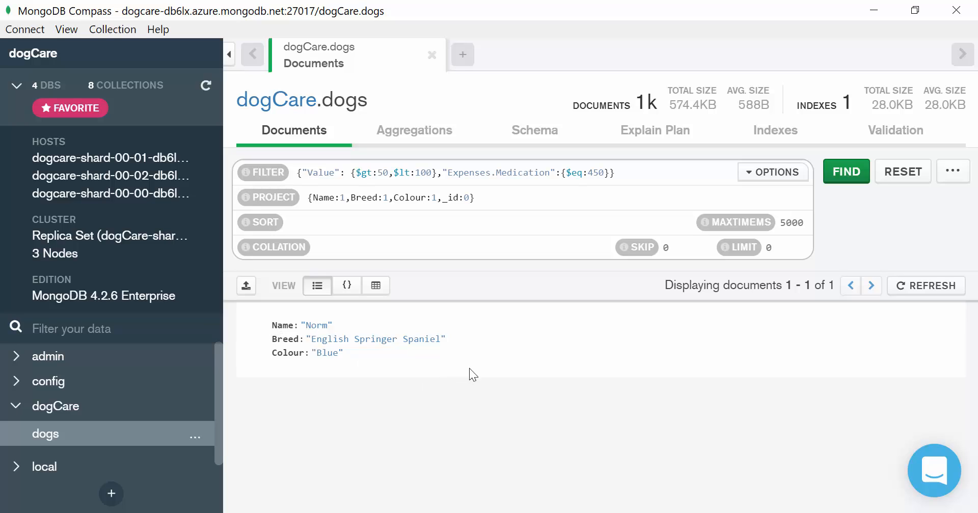
- Open the Aggregations view and copy the $match stage expression from the Word report
left_click(409, 132)
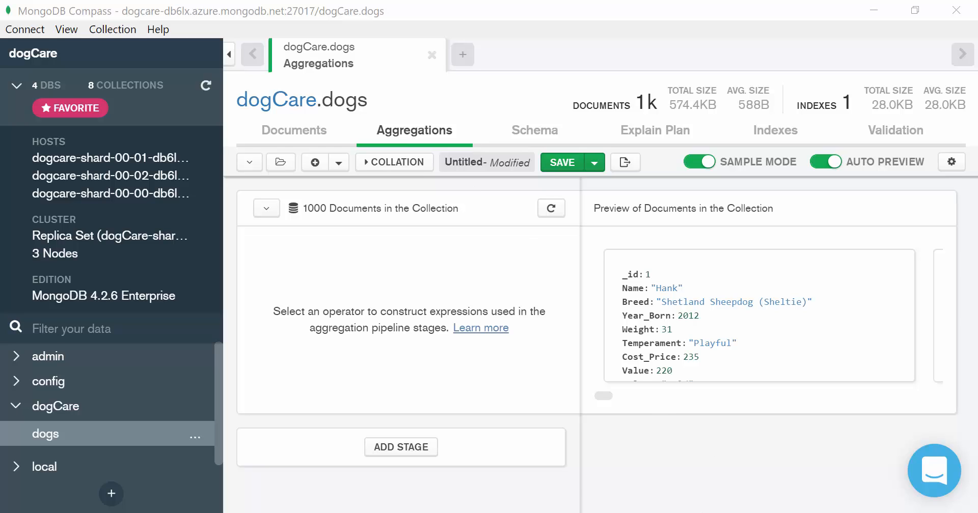
key("alt+Tab")
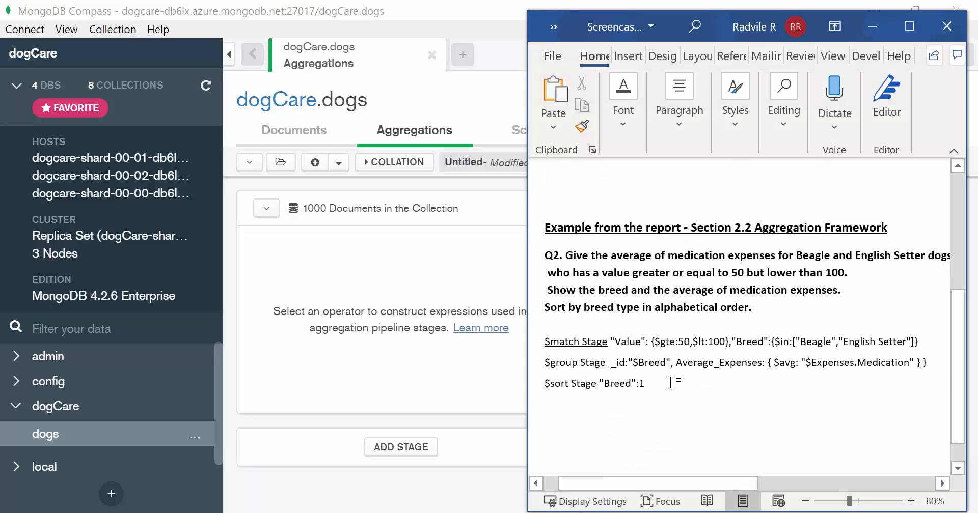
left_click(665, 326)
left_click_drag(918, 341, 618, 343)
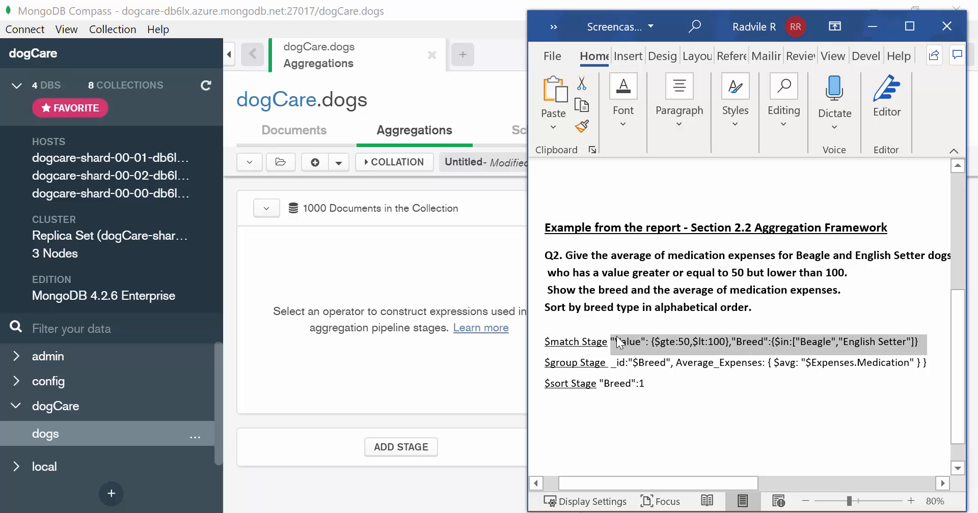
- Collapse the collection preview and add a first pipeline stage set to $match
left_click(373, 348)
left_click(269, 217)
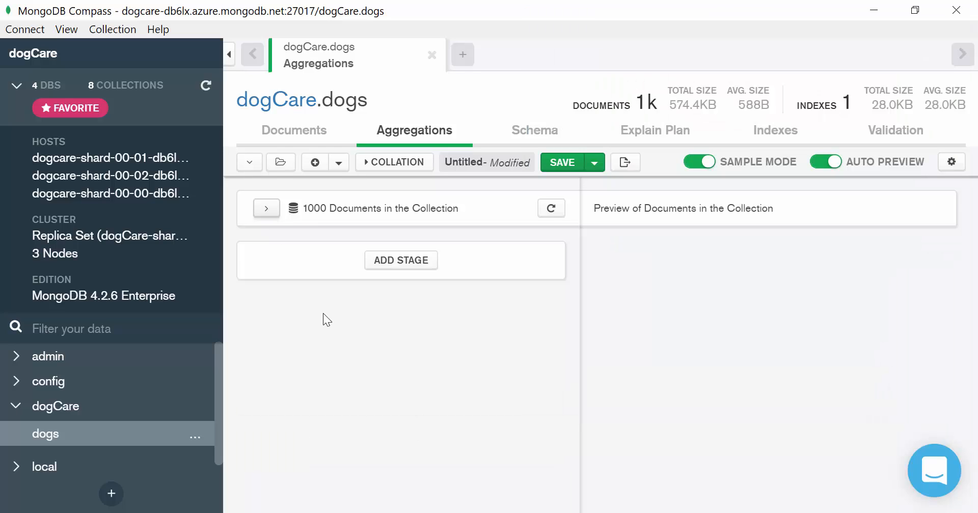
left_click(397, 269)
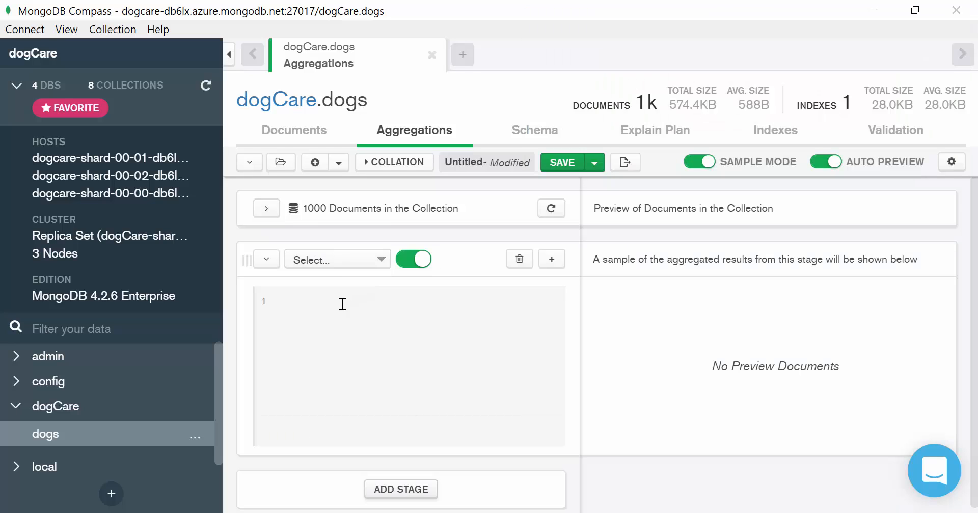
left_click(340, 261)
type("mat")
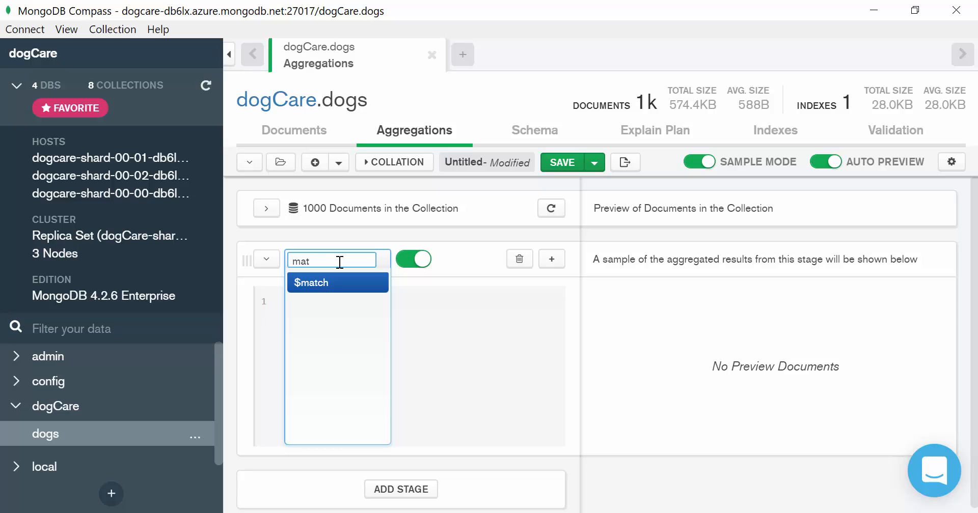
type("ch")
key("Return")
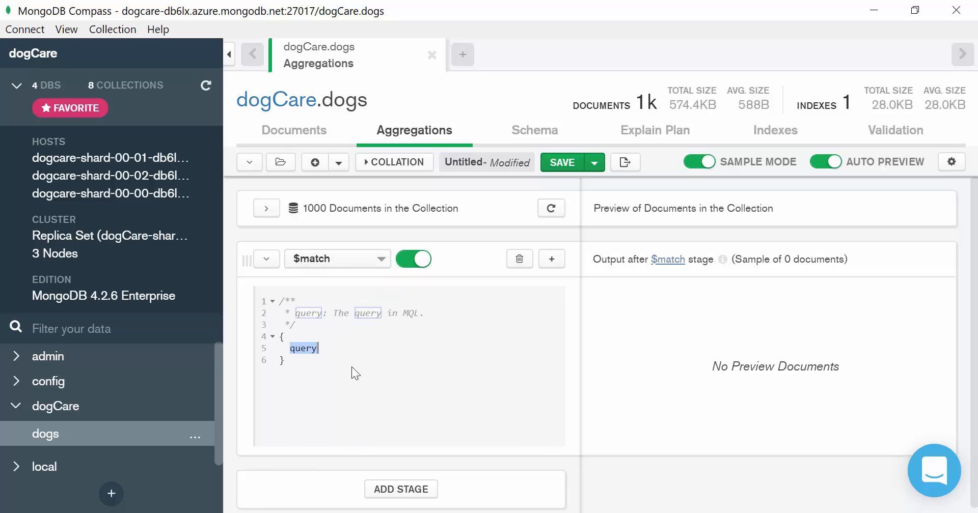
- Paste "Value": {$gte:50,$lt:100},"Breed":{$in:["Beagle","English Setter"]} into the $match stage, putting the Breed condition on its own line
key("ctrl+v")
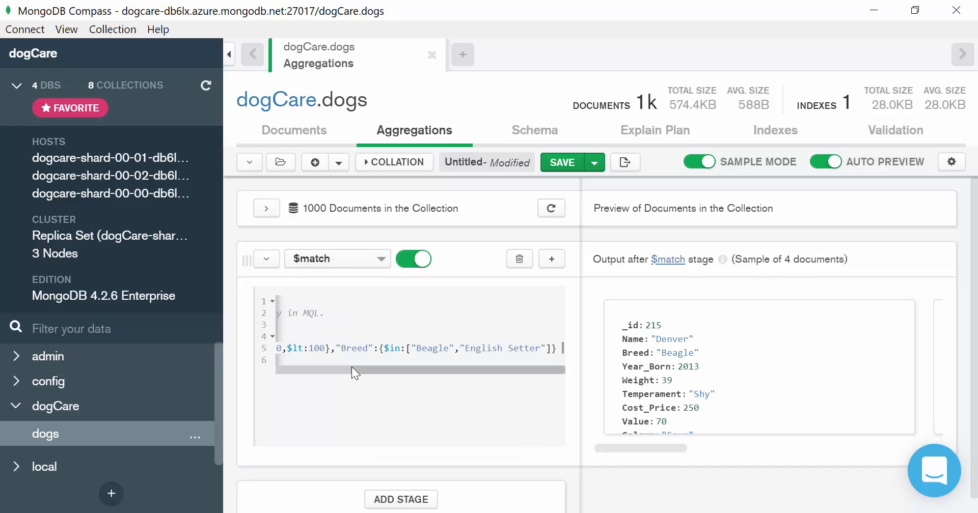
left_click_drag(352, 368, 294, 371)
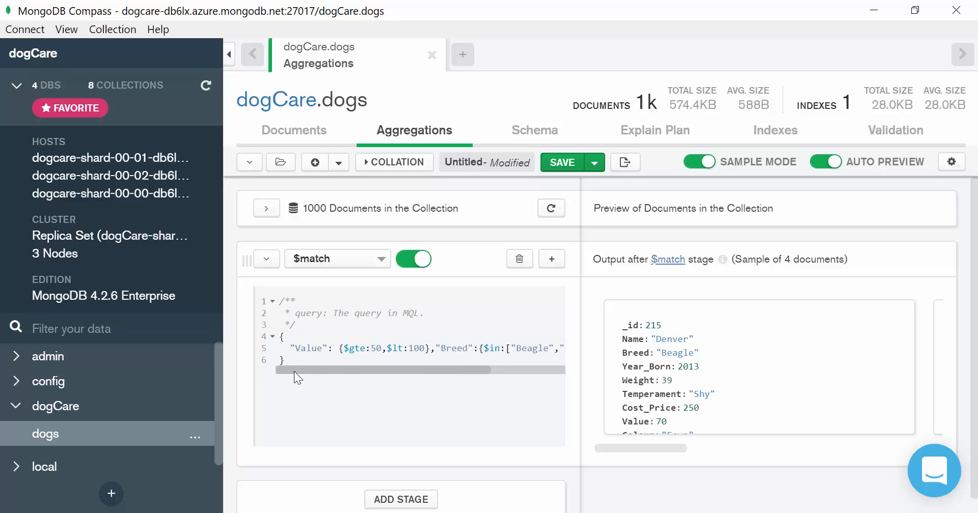
left_click(434, 349)
key("Return")
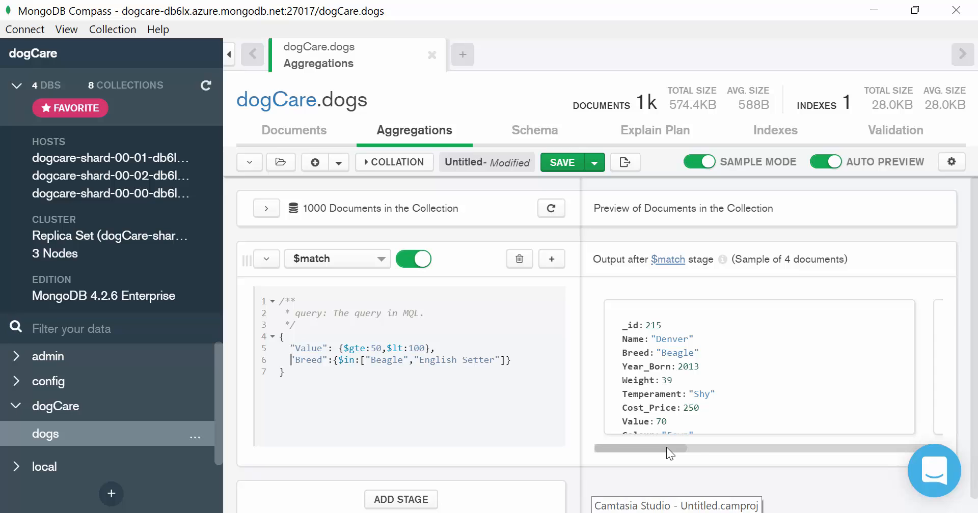
left_click_drag(666, 447, 575, 472)
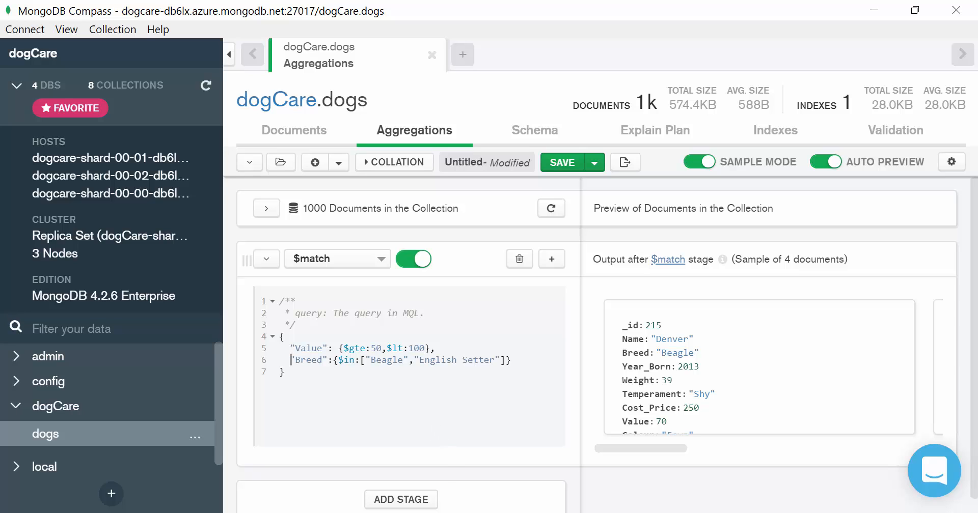
- Copy the $group stage expression from the Word report
key("alt+Tab")
left_click(759, 405)
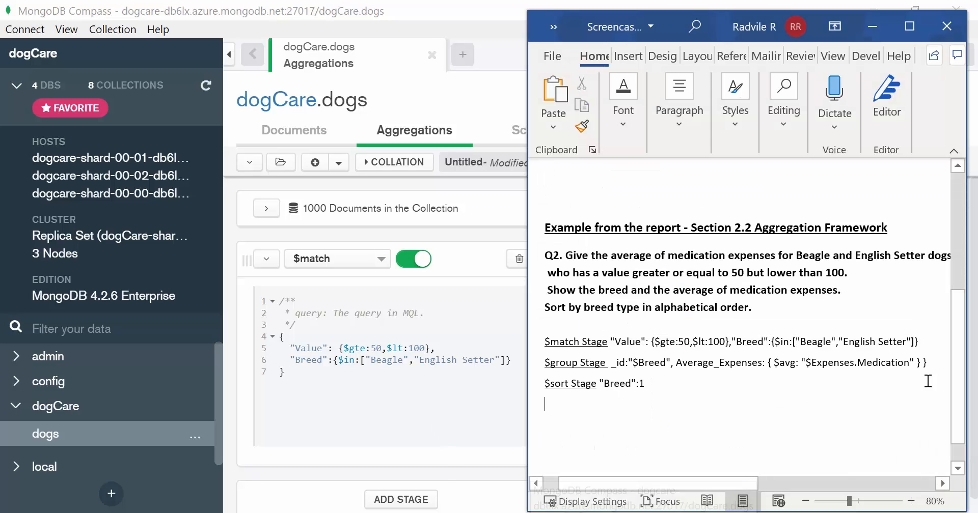
left_click_drag(931, 363, 613, 361)
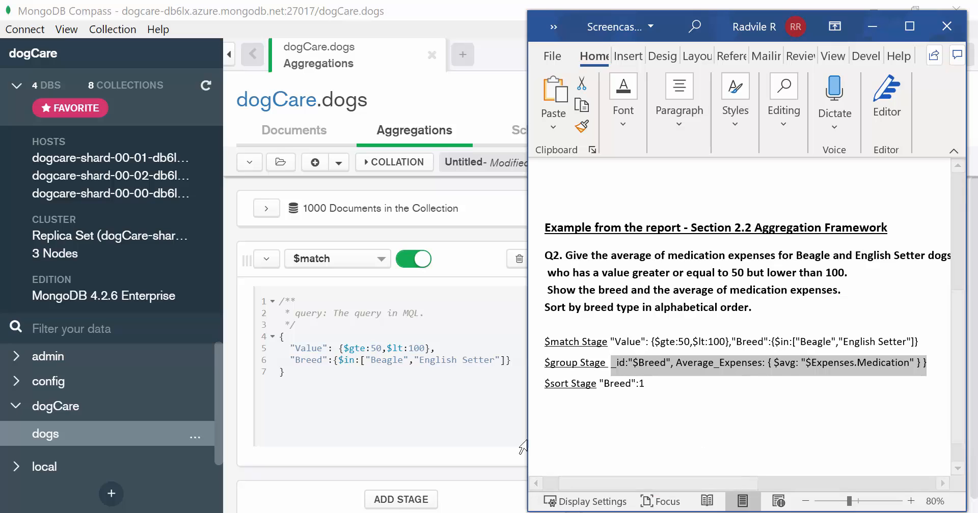
- Add a second pipeline stage set to $group
left_click(416, 501)
scroll(441, 432, "down", 4)
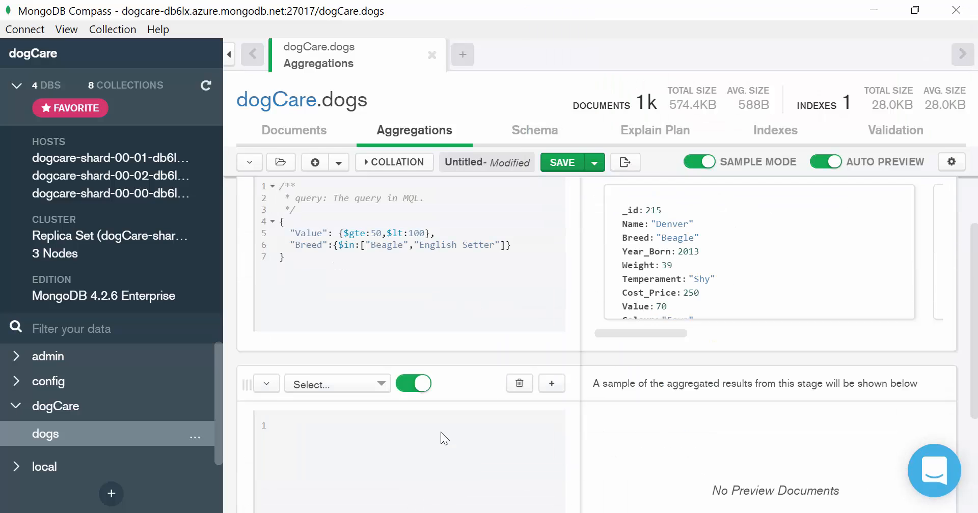
left_click(338, 322)
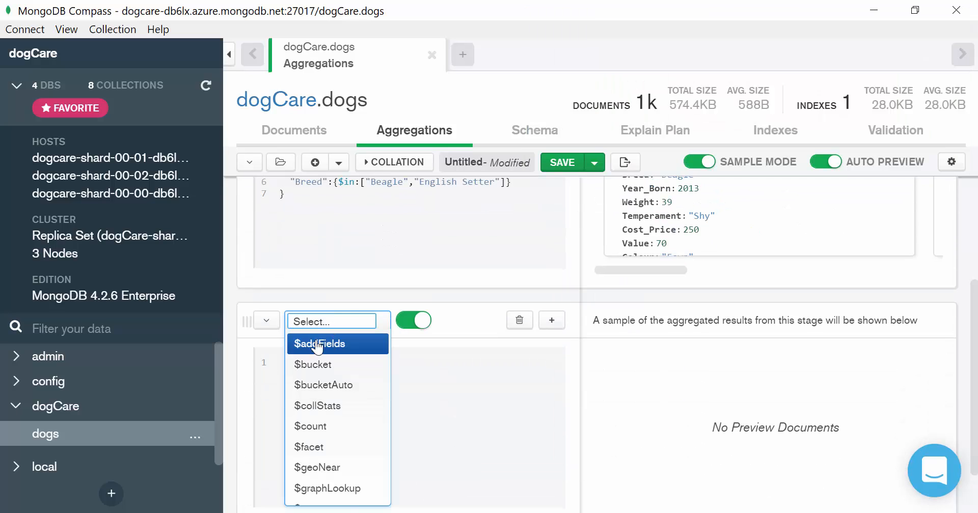
type("group")
left_click(317, 347)
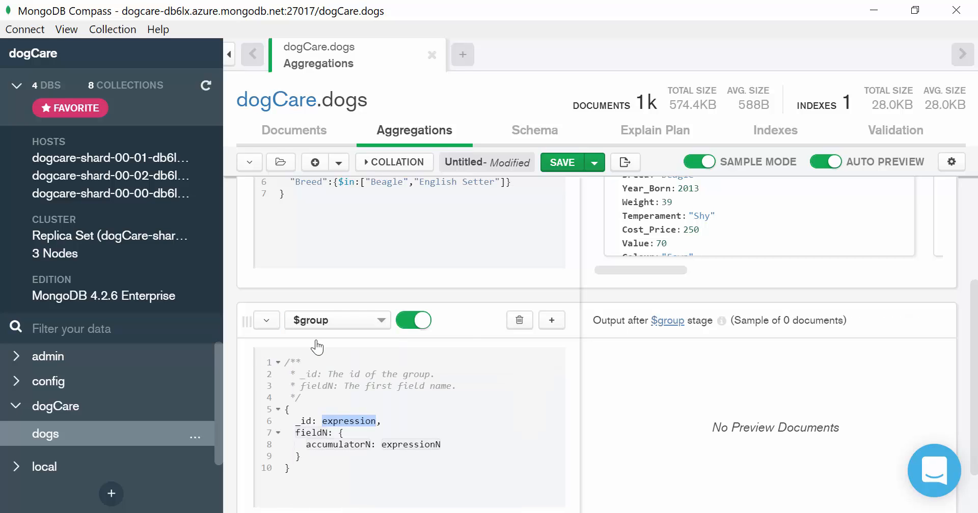
- Delete the placeholder _id and field lines from the $group stage body
left_click(301, 456)
left_click(286, 433, "shift")
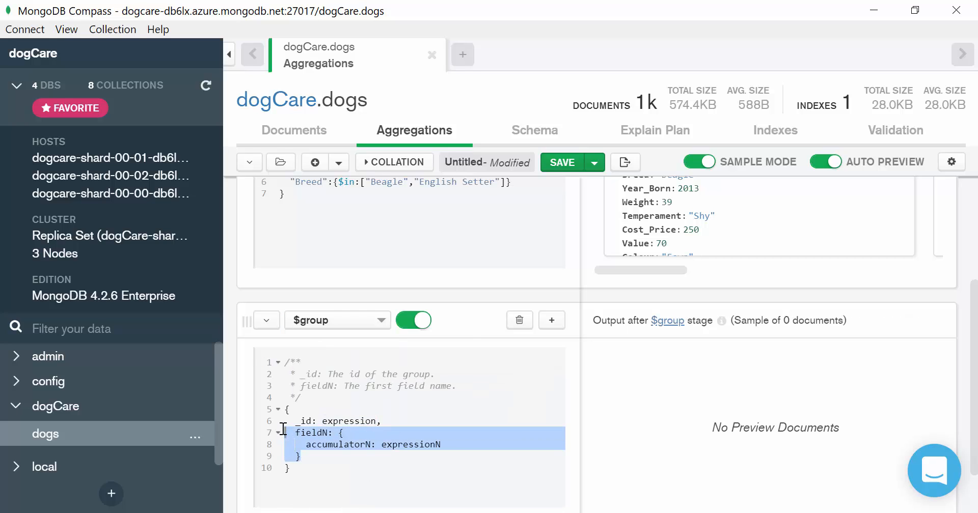
left_click(281, 423, "shift")
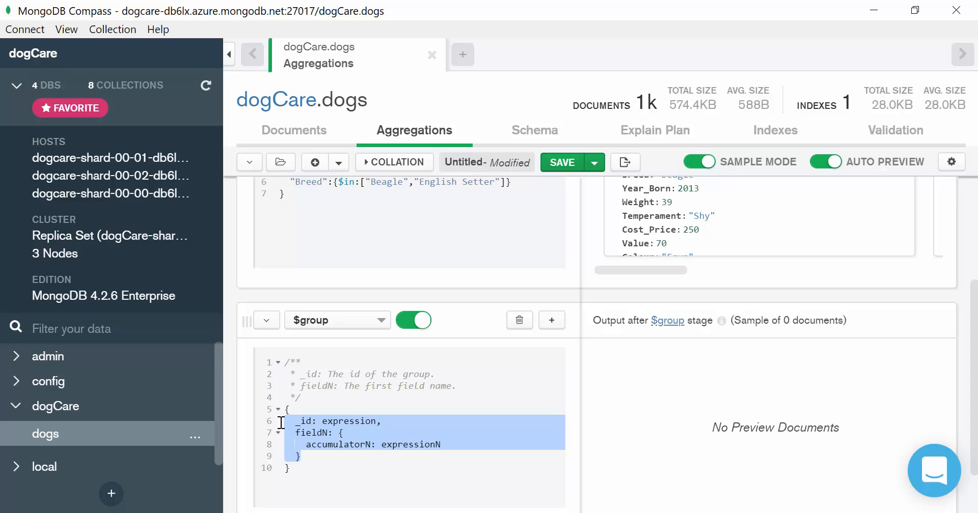
key("BackSpace")
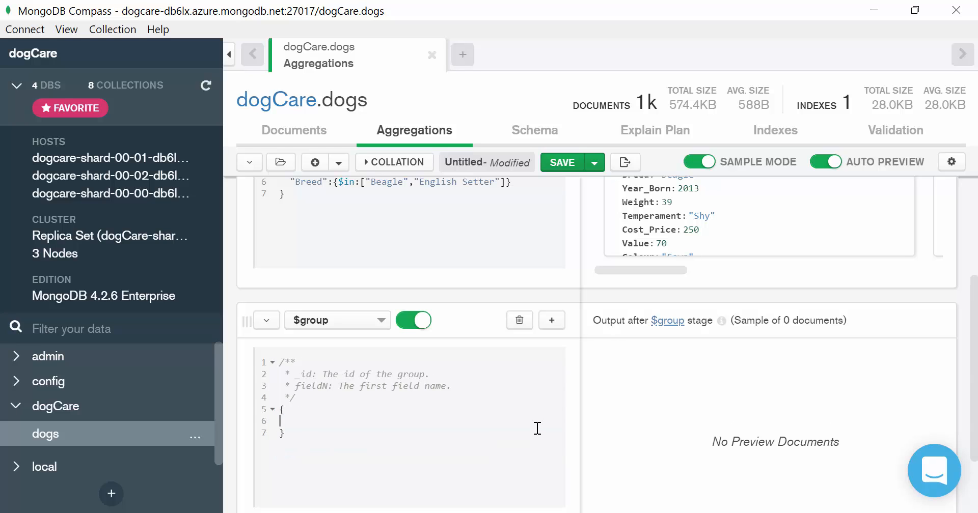
- Paste the $group expression into the stage body and move Average_Expenses onto its own line
type("Average_Expenses: { $avg: \"$Expenses.Medication\" } }")
left_click_drag(368, 450, 283, 447)
left_click(355, 422)
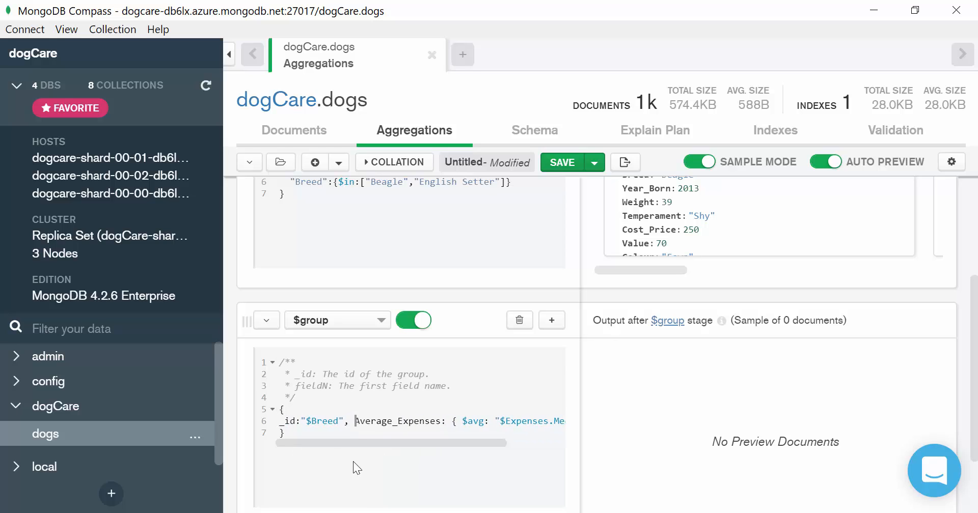
key("Return")
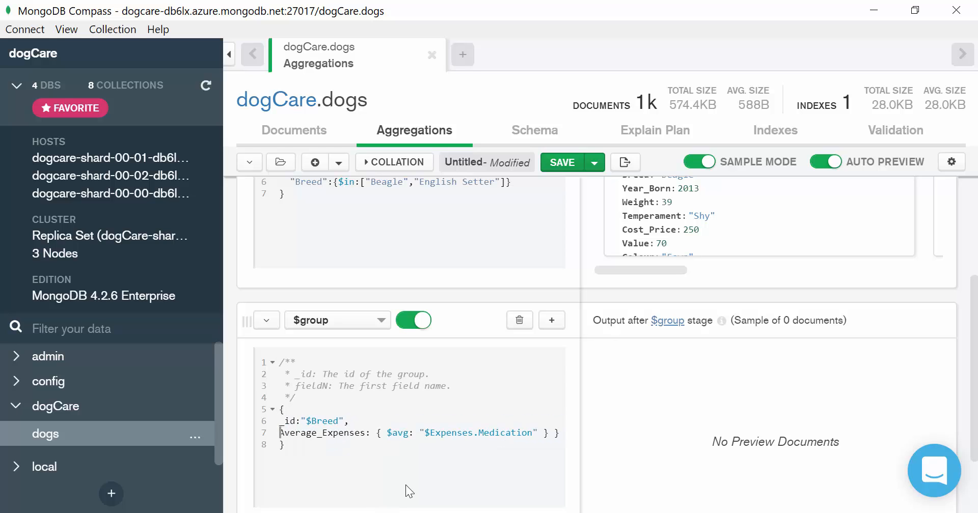
left_click(558, 432)
key("BackSpace")
- Scroll through the sample documents output by the $group stage
scroll(496, 445, "down", 3)
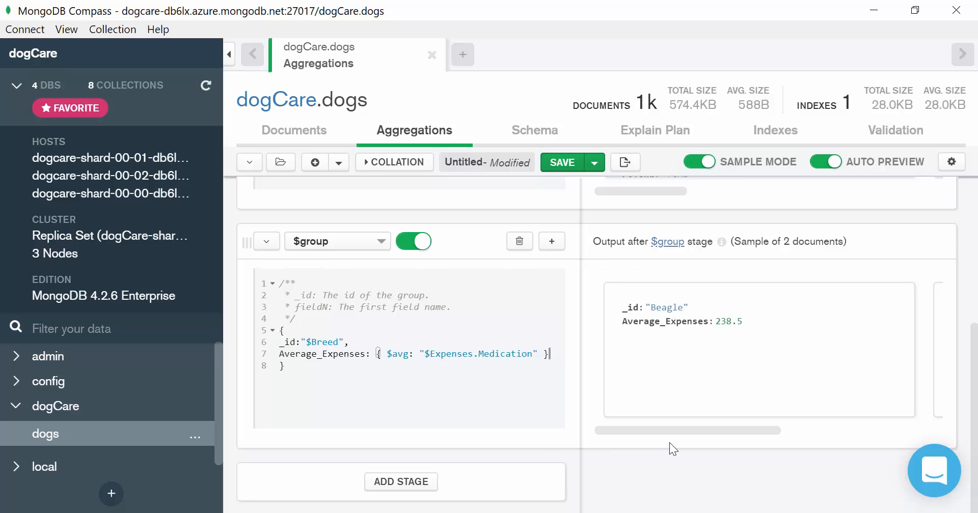
left_click_drag(694, 431, 675, 438)
left_click_drag(723, 429, 866, 435)
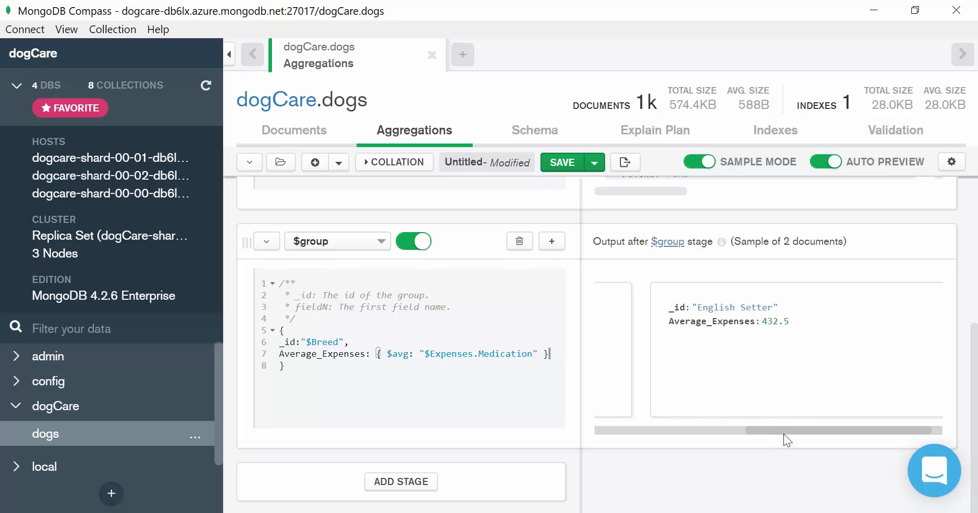
left_click_drag(783, 434, 592, 421)
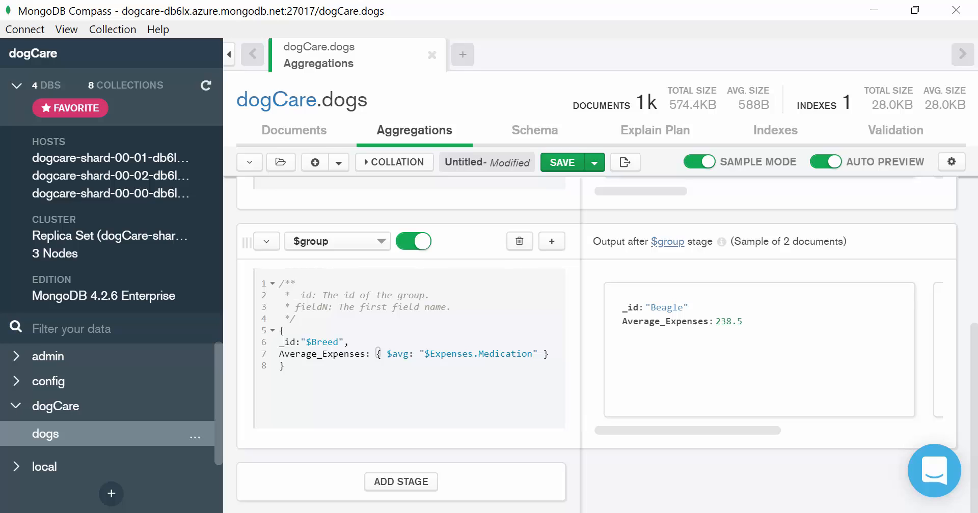
- Switch to the Word report and check the $sort stage example
key("alt+Tab")
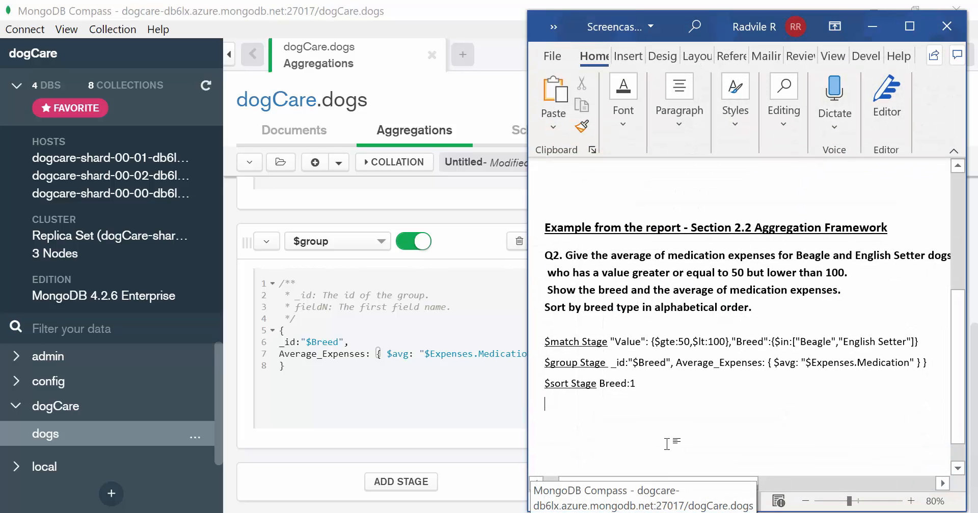
left_click_drag(546, 386, 620, 388)
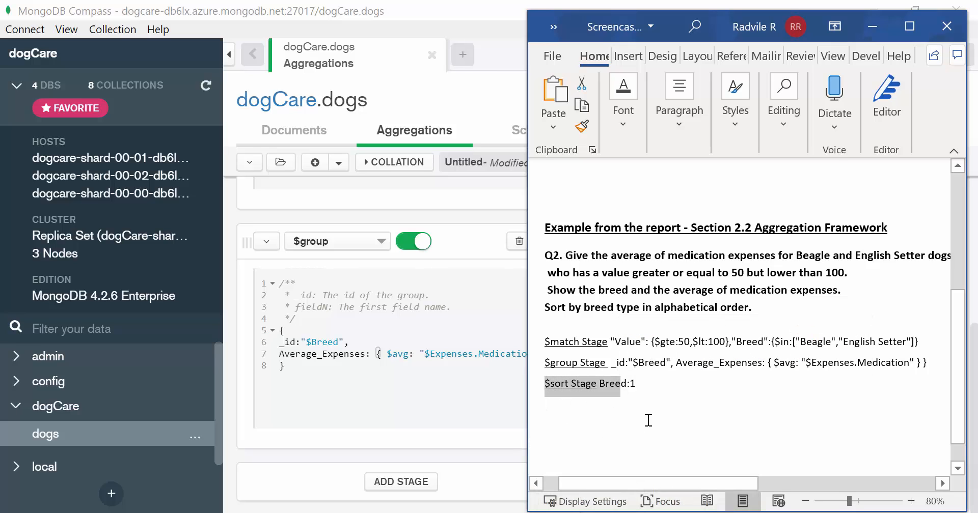
left_click(873, 29)
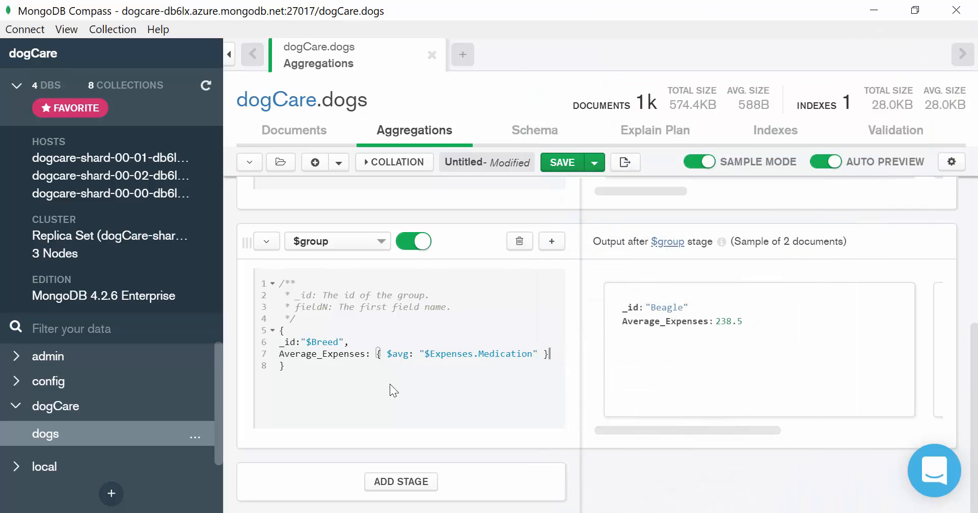
- Add a third pipeline stage set to $sort
left_click(400, 481)
left_click(319, 483)
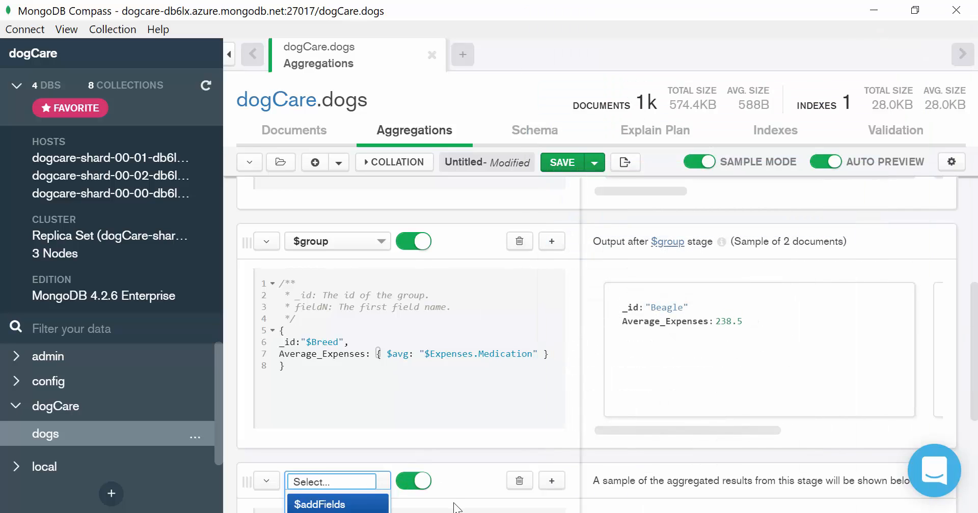
type("sor")
key("Return")
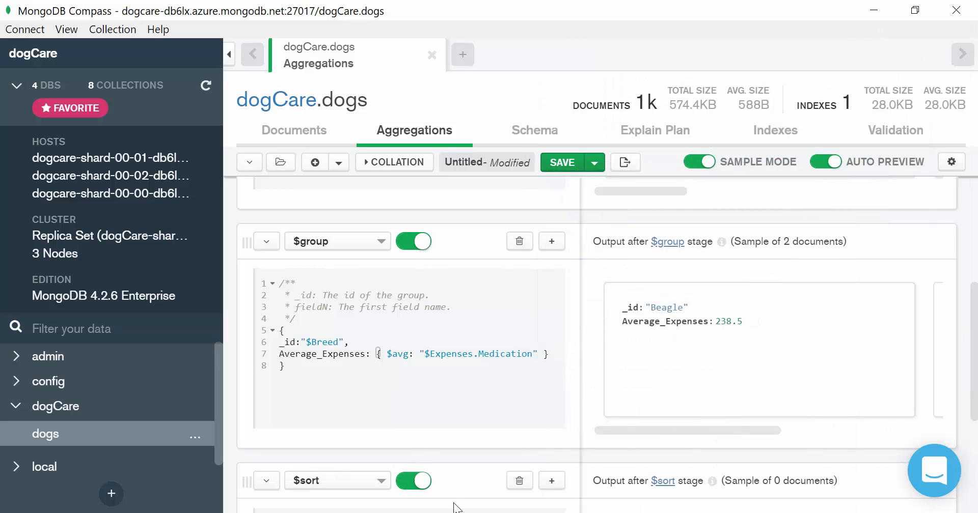
- Set the $sort stage body to sort on Breed with order 1
scroll(334, 376, "down", 5)
type("Breed: sortOrder")
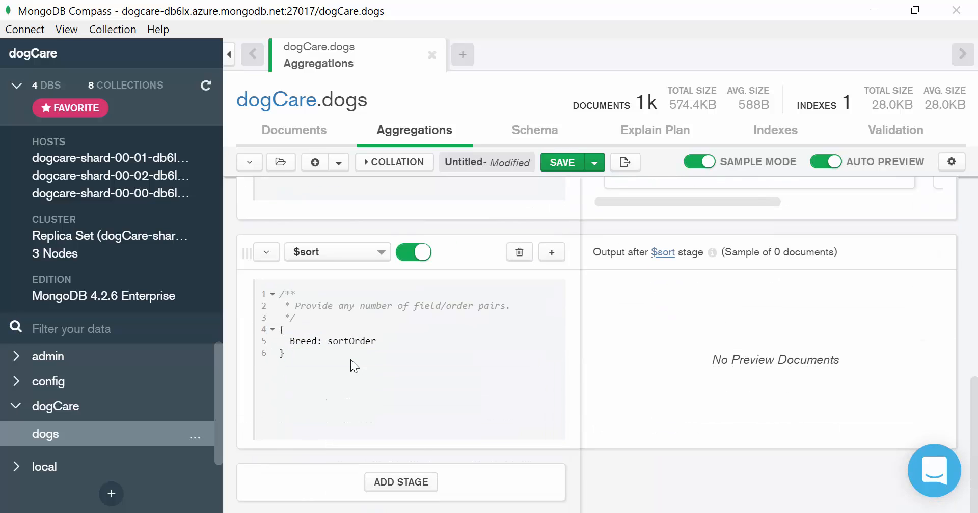
left_click(419, 340)
key("BackSpace")
key("BackSpace")
key("BackSpace")
key("BackSpace")
key("BackSpace")
key("BackSpace")
key("BackSpace")
key("BackSpace")
key("BackSpace")
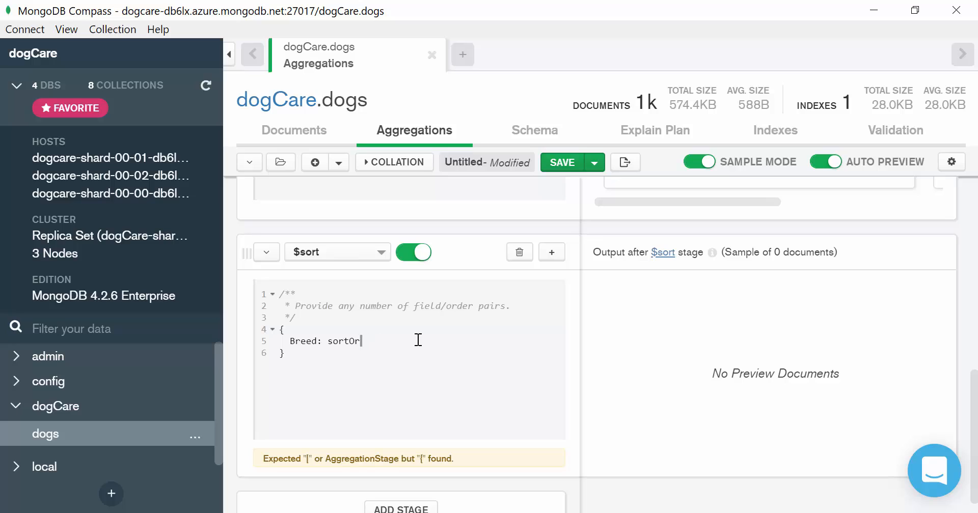
type("1")
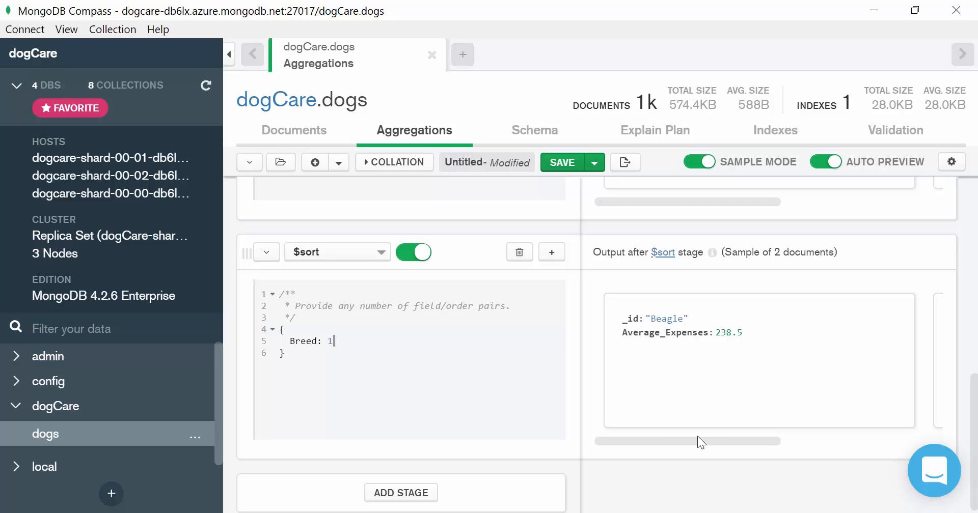
- Compare the stage outputs and change the $sort order to Breed: -1 for descending
left_click_drag(702, 442, 717, 457)
scroll(745, 445, "up", 5)
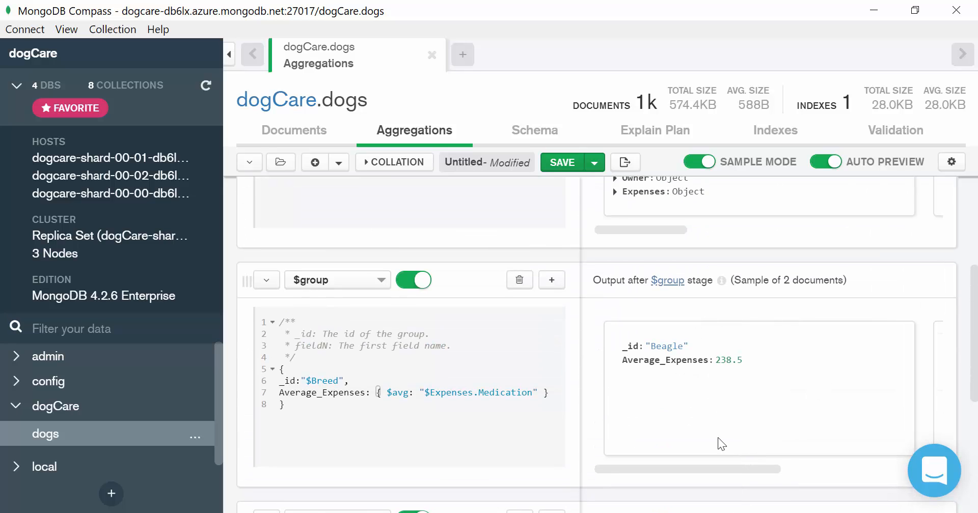
left_click_drag(690, 465, 628, 453)
scroll(627, 454, "down", 5)
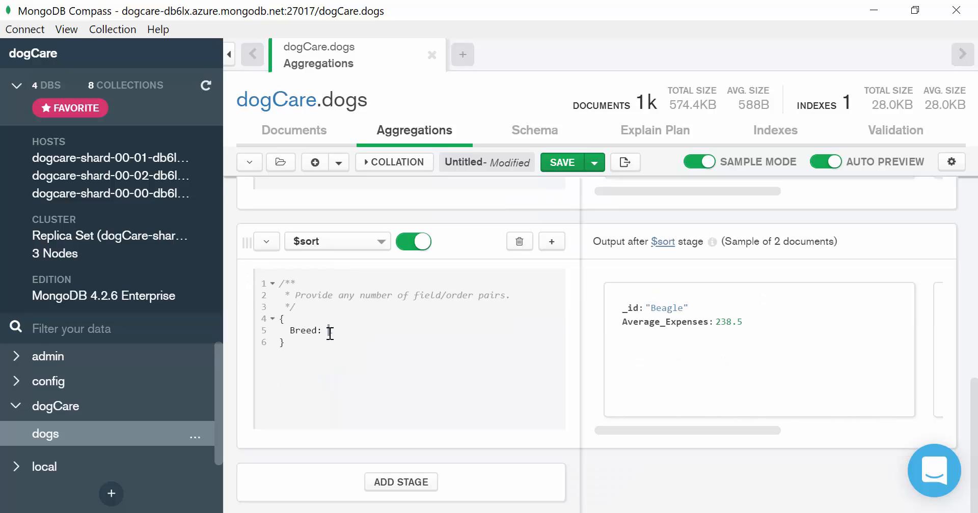
type("-1")
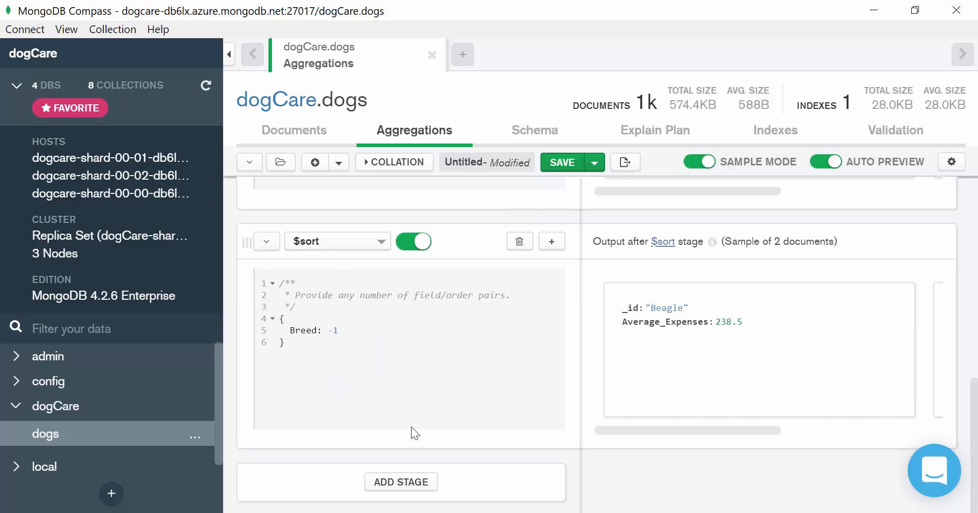